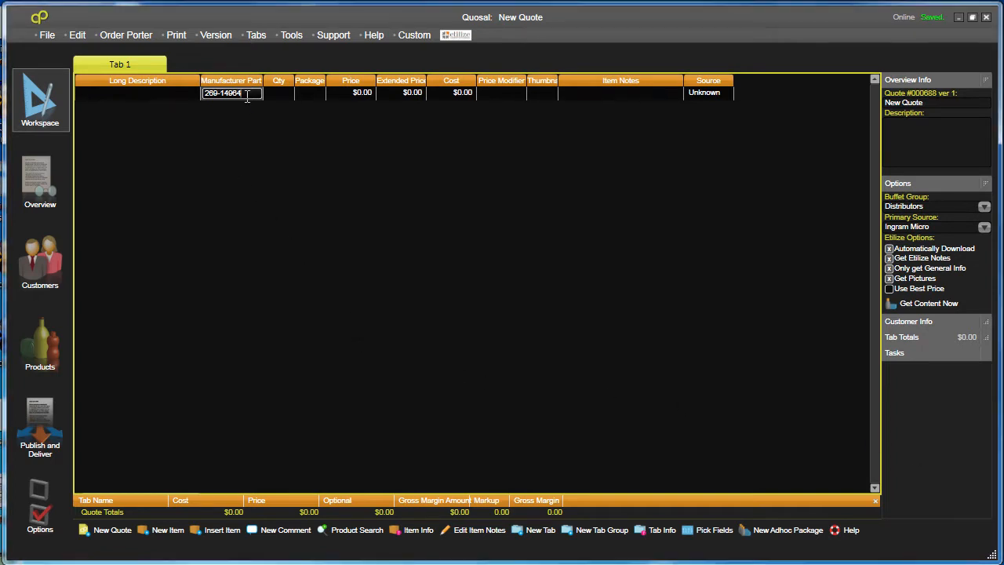
Enter manufacturer part number 269-14964 on the blank quote line.
key(Tab)
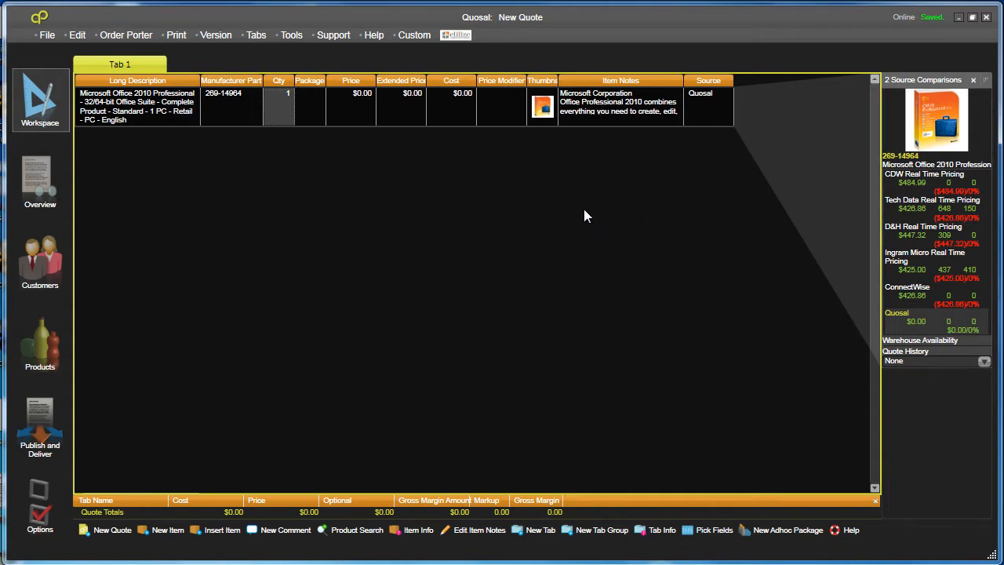
Open the Etilize product search and search by keyword for "Office 2010 professional".
click(462, 36)
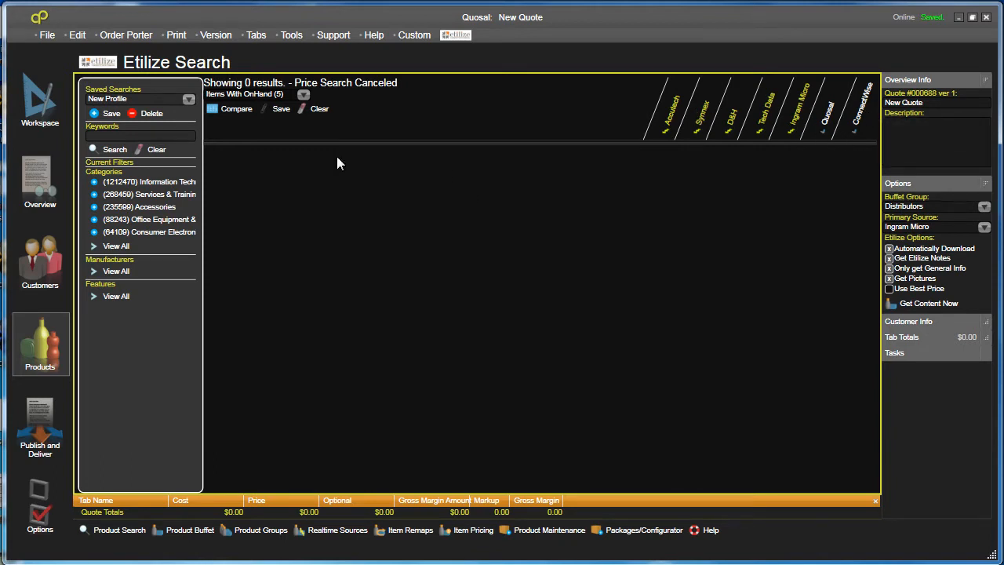
click(125, 135)
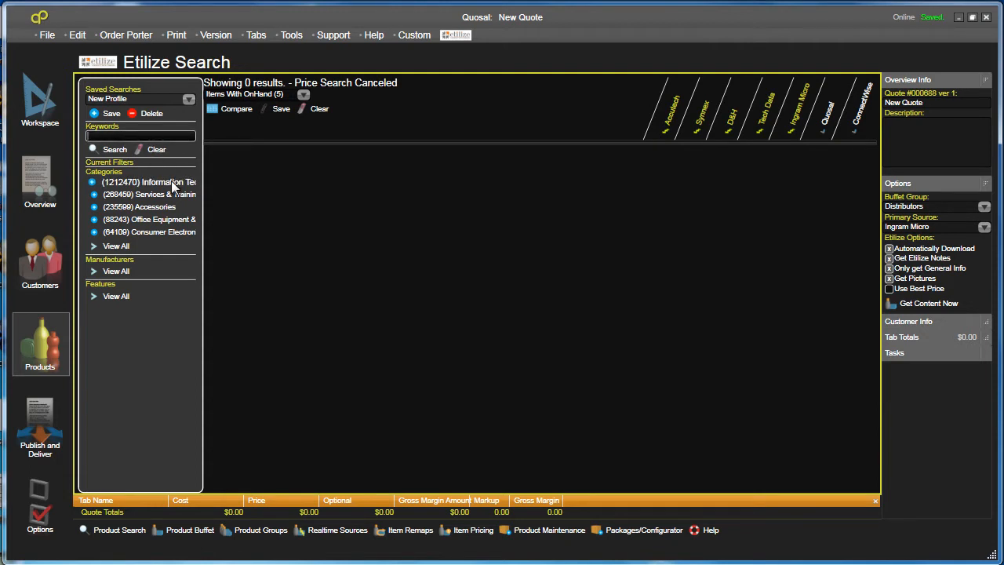
text(Office 2010 professional)
key(Return)
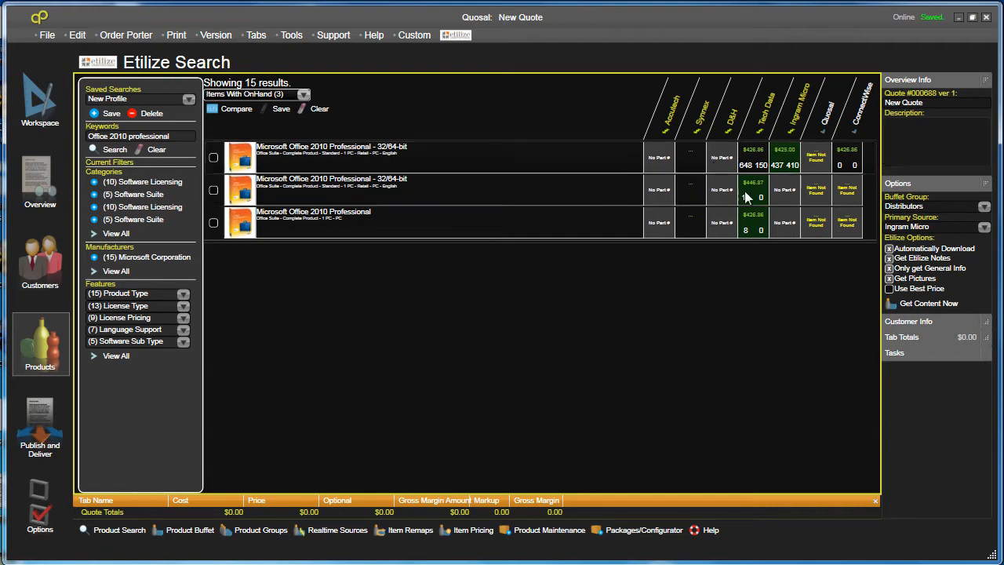
mouse_move(746, 201)
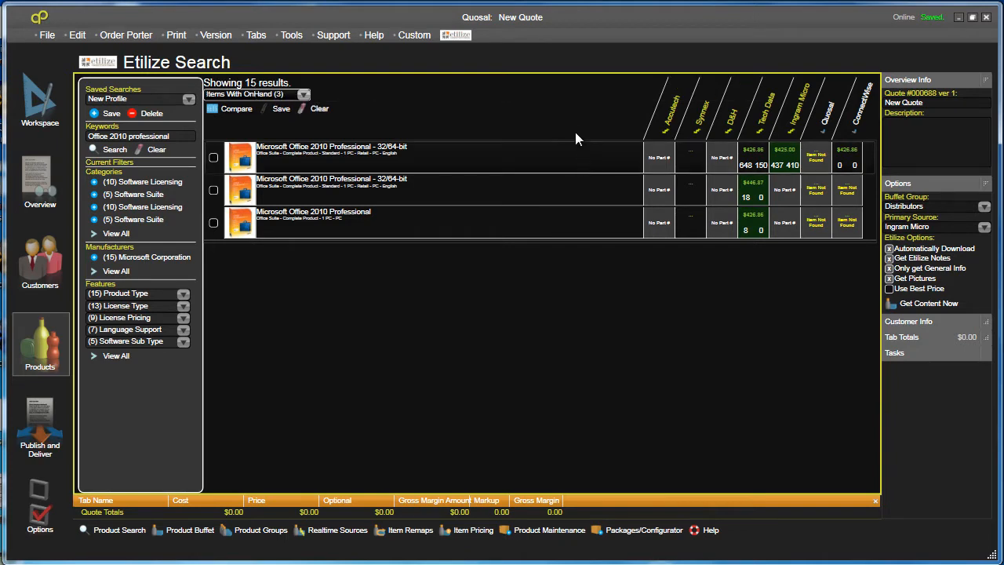
Switch the results filter to all items, and restrict it again to items with on-hand stock.
click(303, 96)
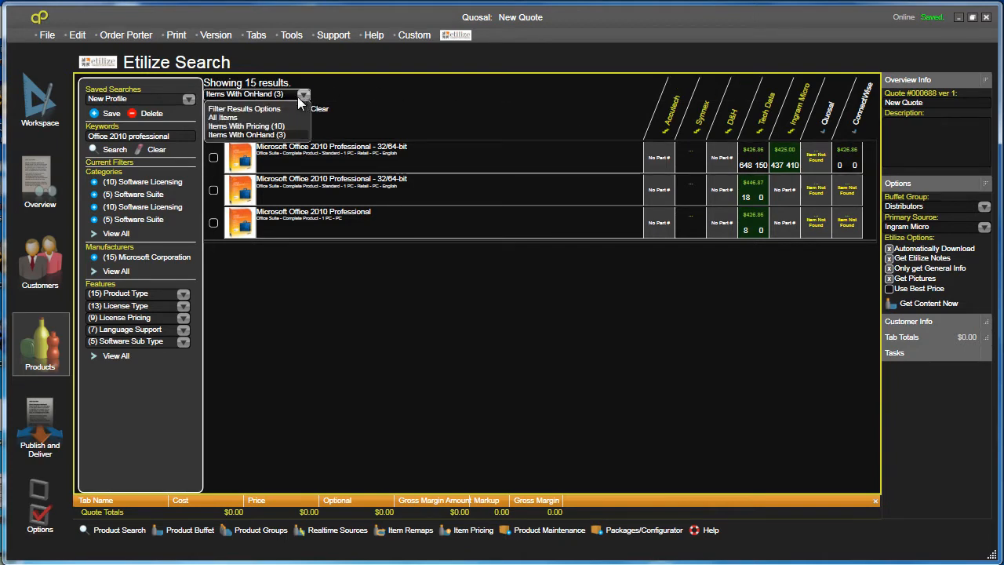
click(235, 114)
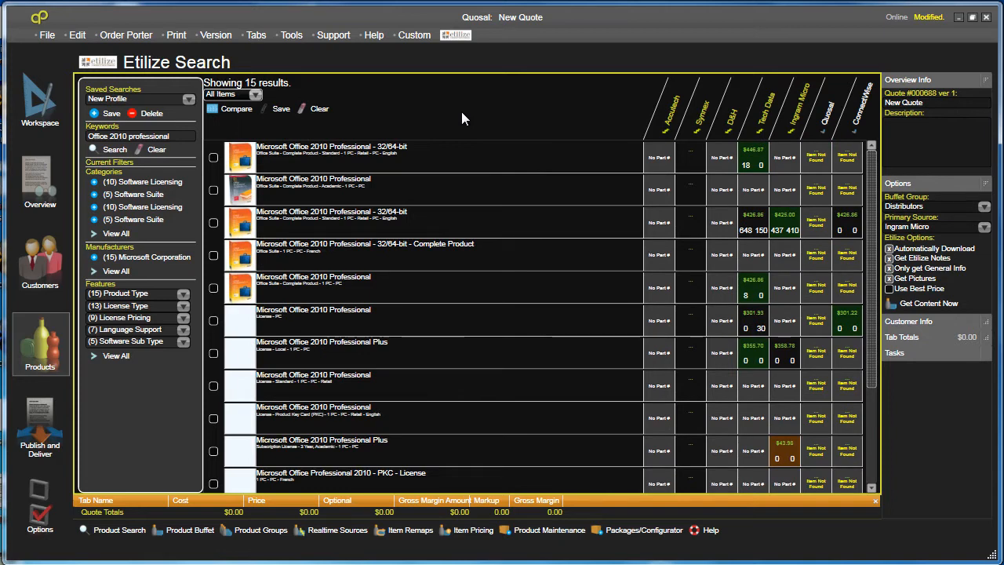
click(253, 95)
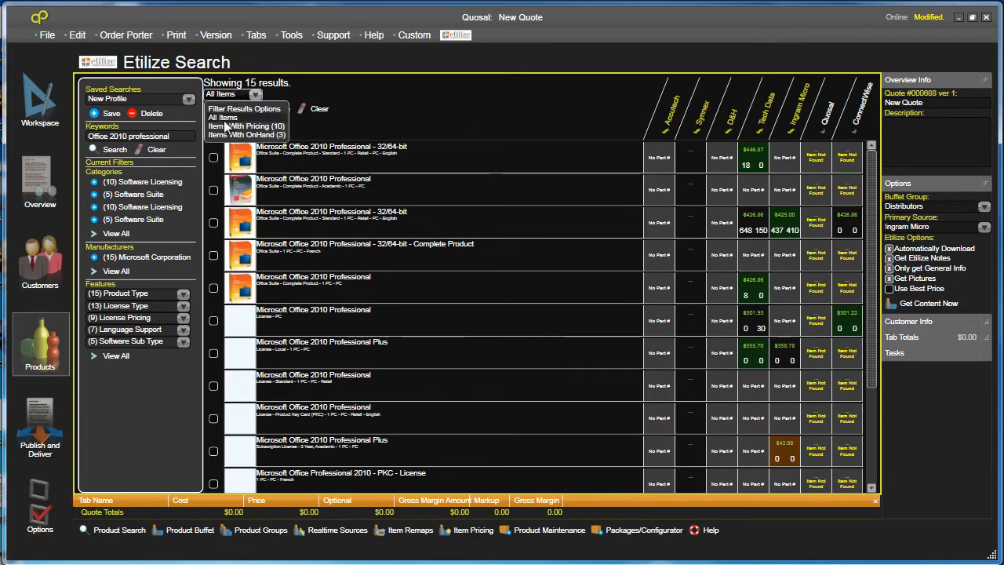
click(228, 118)
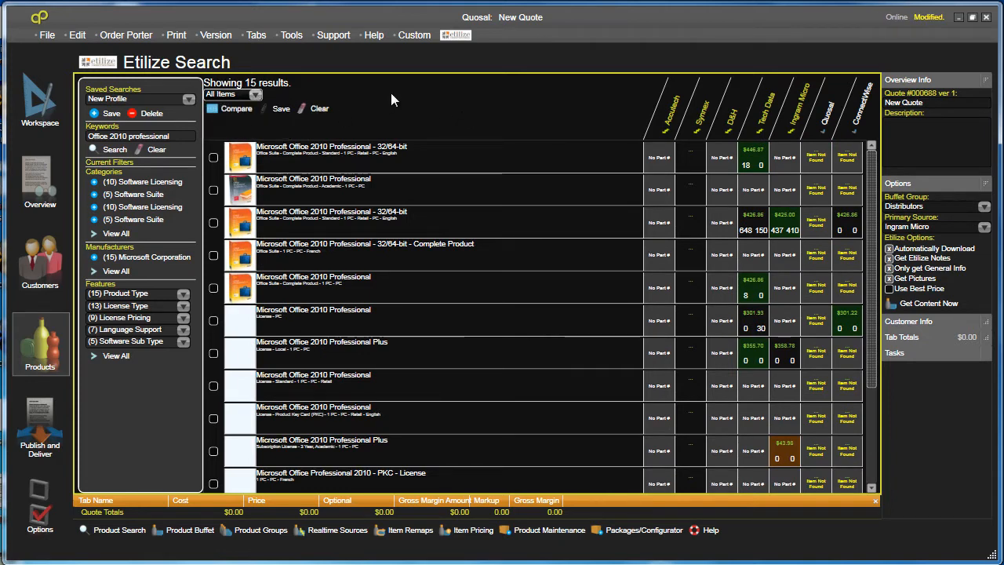
click(255, 95)
click(235, 138)
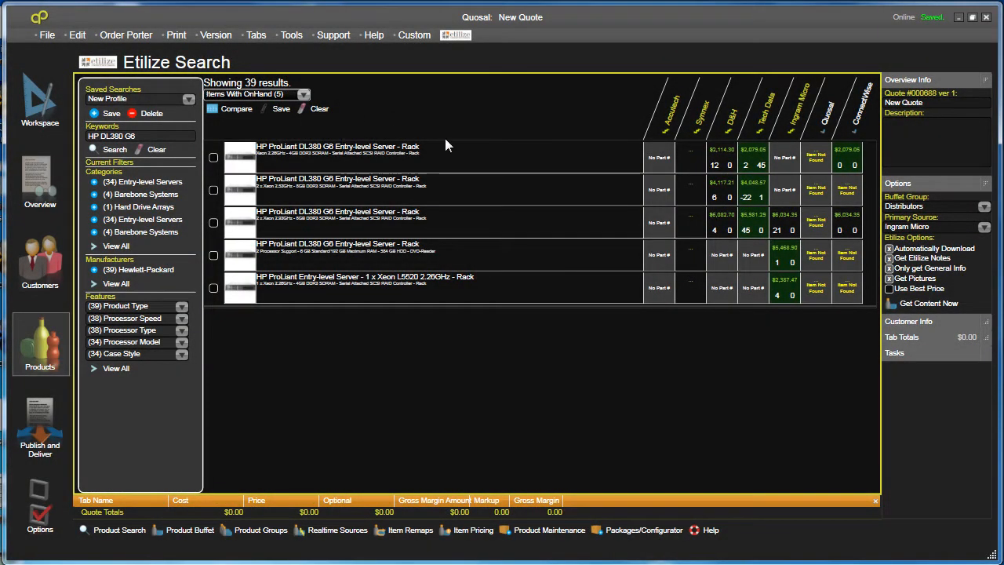
Run the saved search "HP i7 Laptops" and load the next 50 items.
click(188, 103)
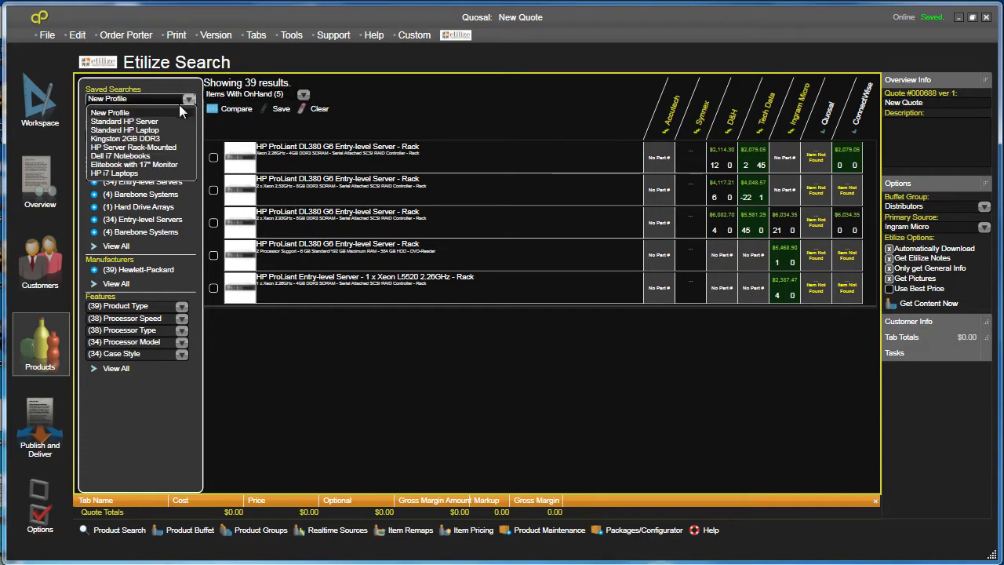
click(118, 173)
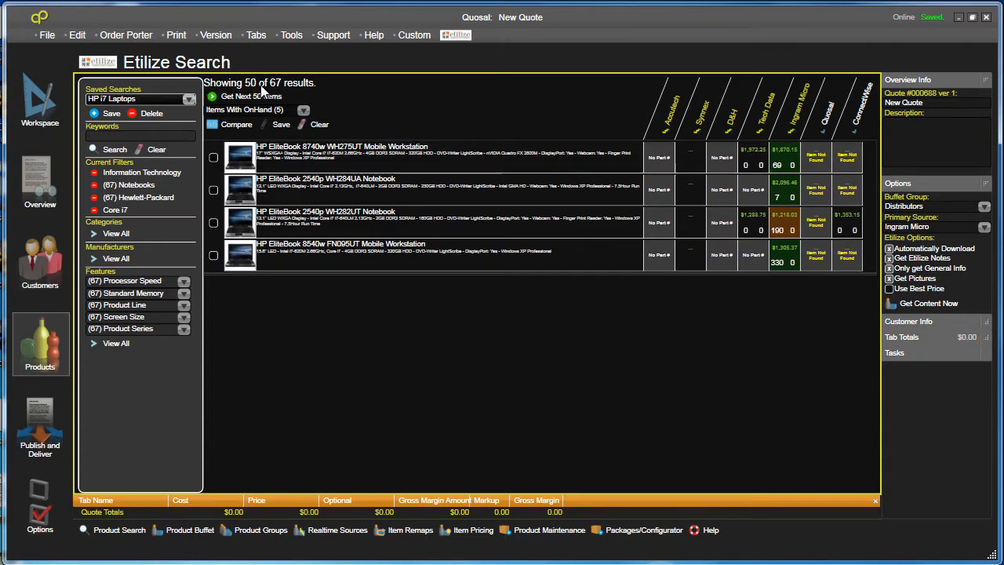
click(235, 96)
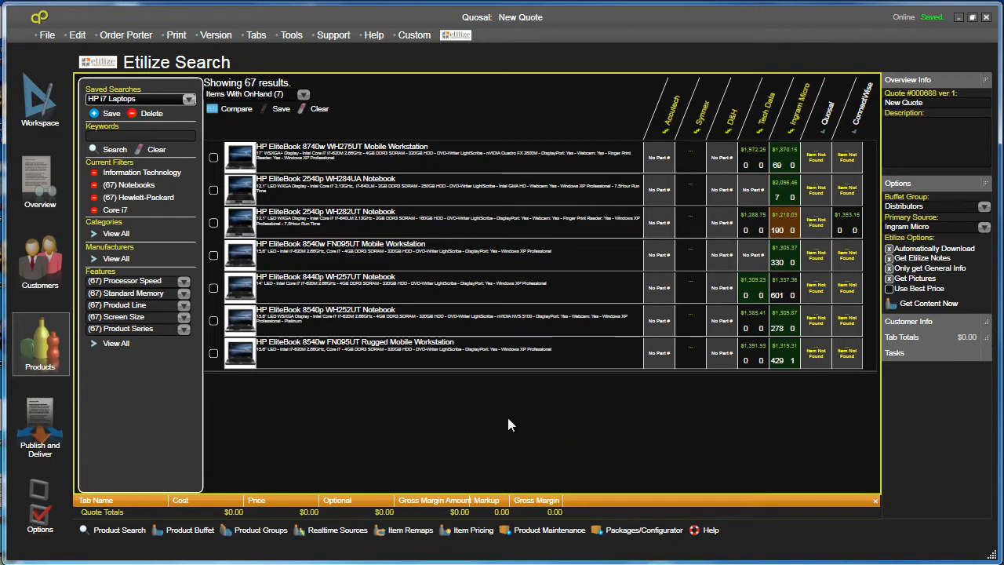
Open the product details of the HP EliteBook 2540p WH282UT Notebook and view its specs.
click(288, 213)
double_click(288, 213)
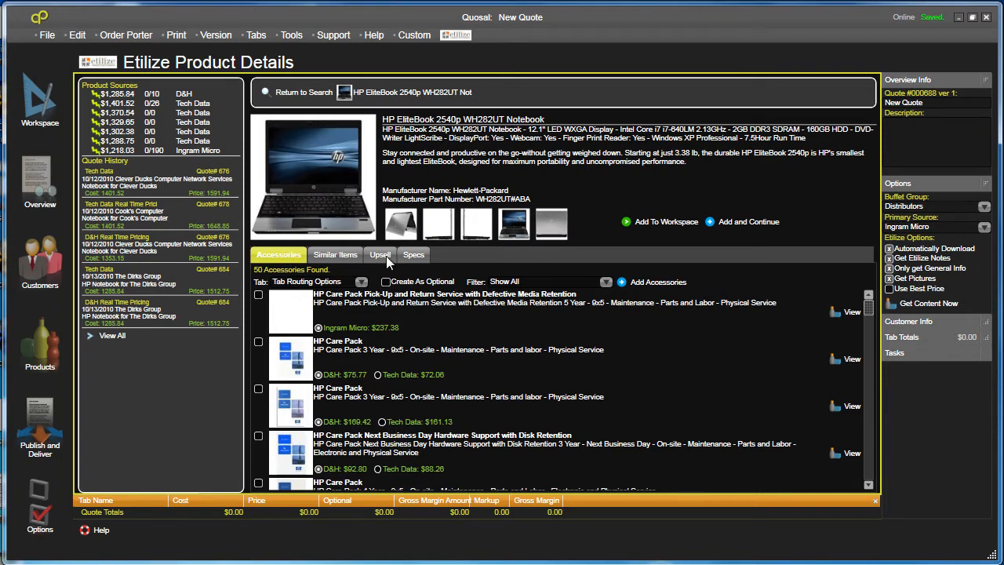
click(413, 256)
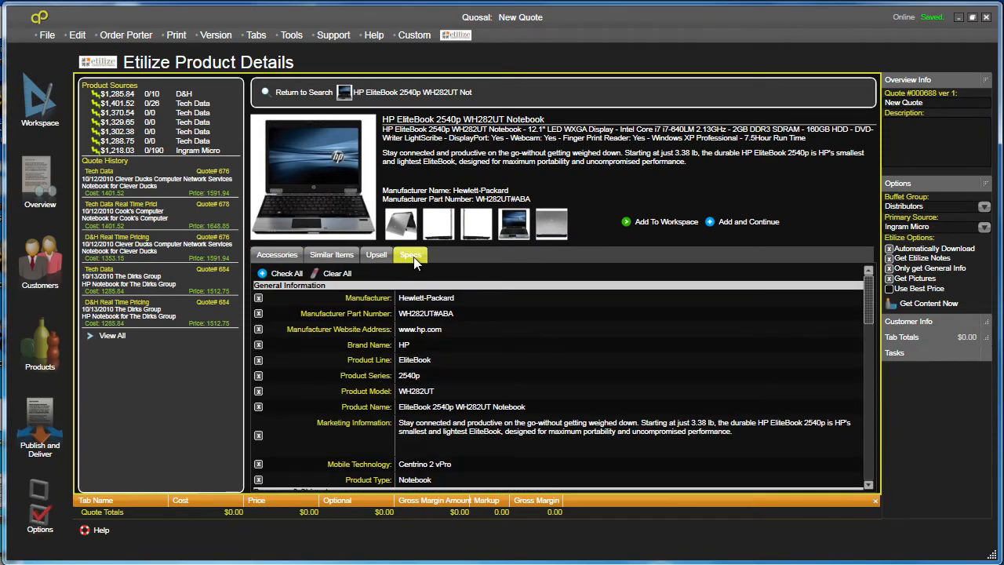
Filter the notebook's accessories to show only Batteries.
click(274, 258)
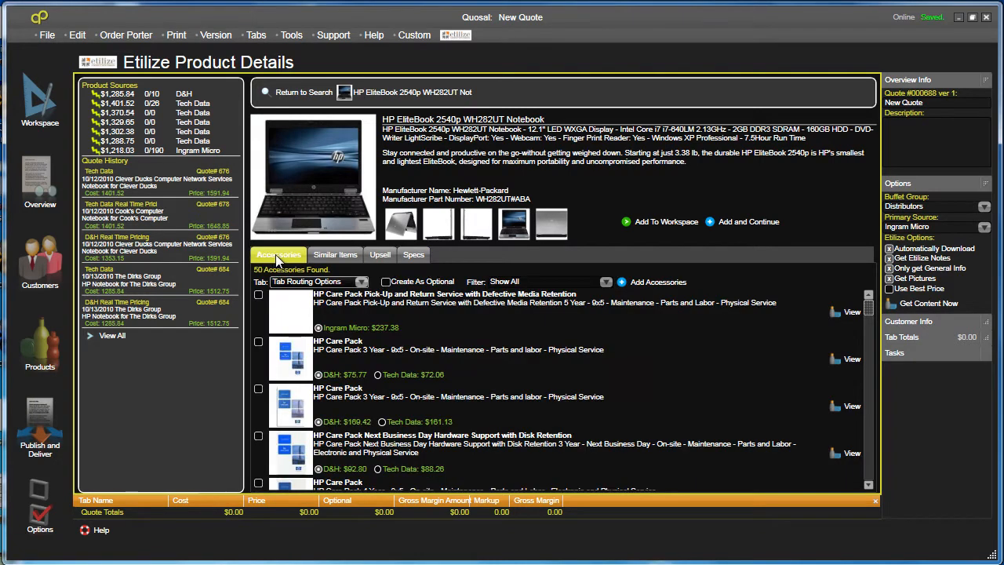
click(606, 282)
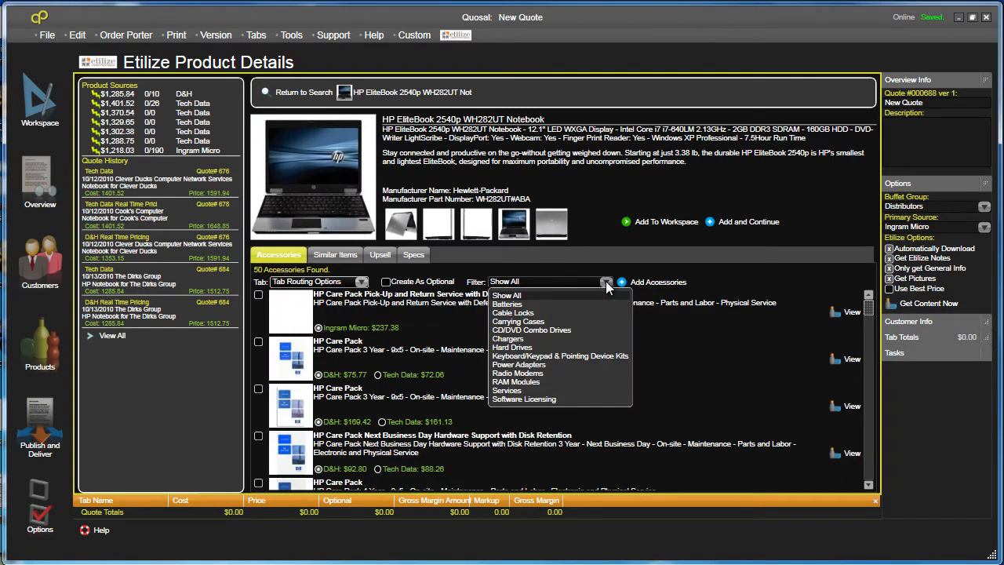
click(508, 304)
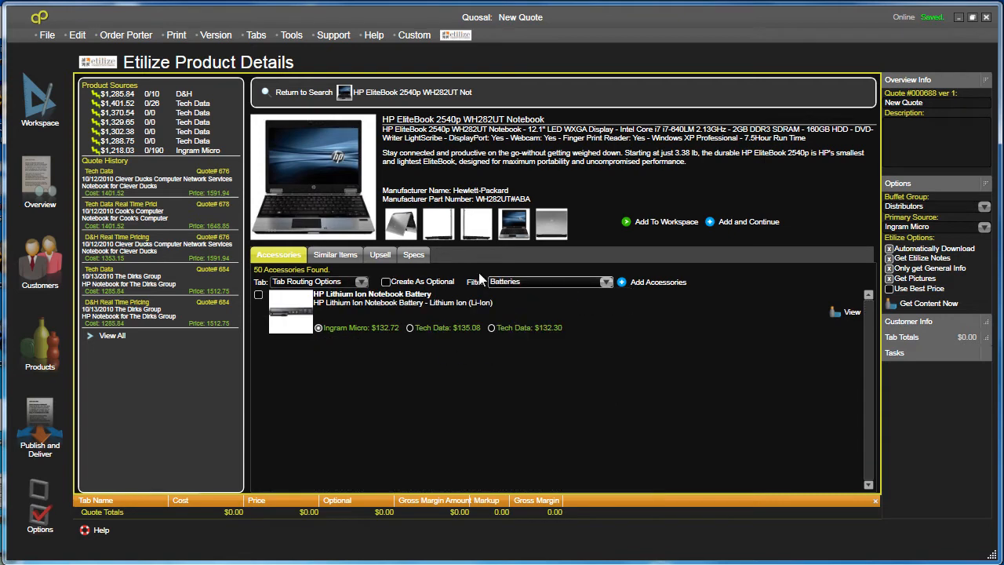
List the items similar to this notebook and view the HP EliteBook 2540p WH283UT with five Tech Data prices.
click(337, 256)
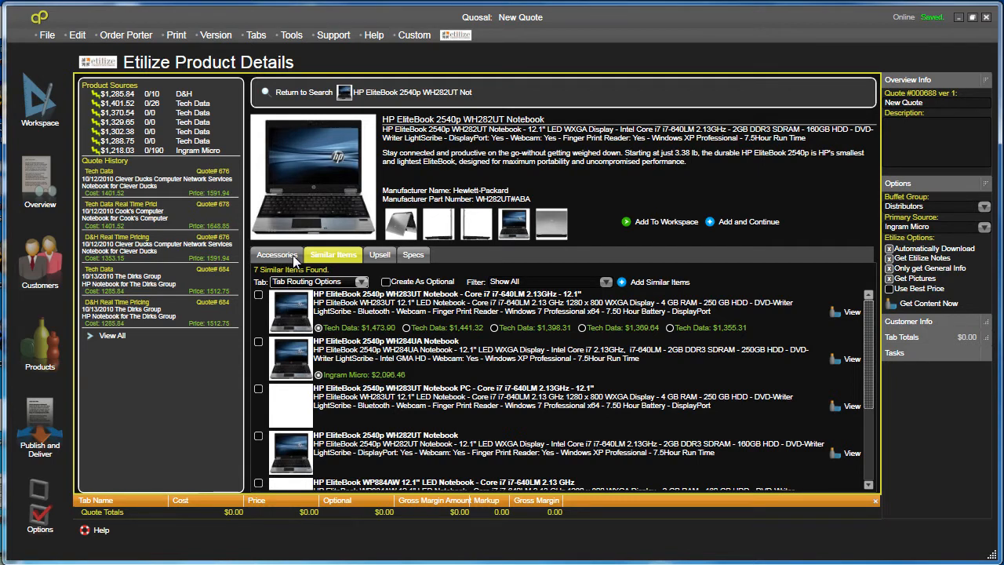
click(849, 313)
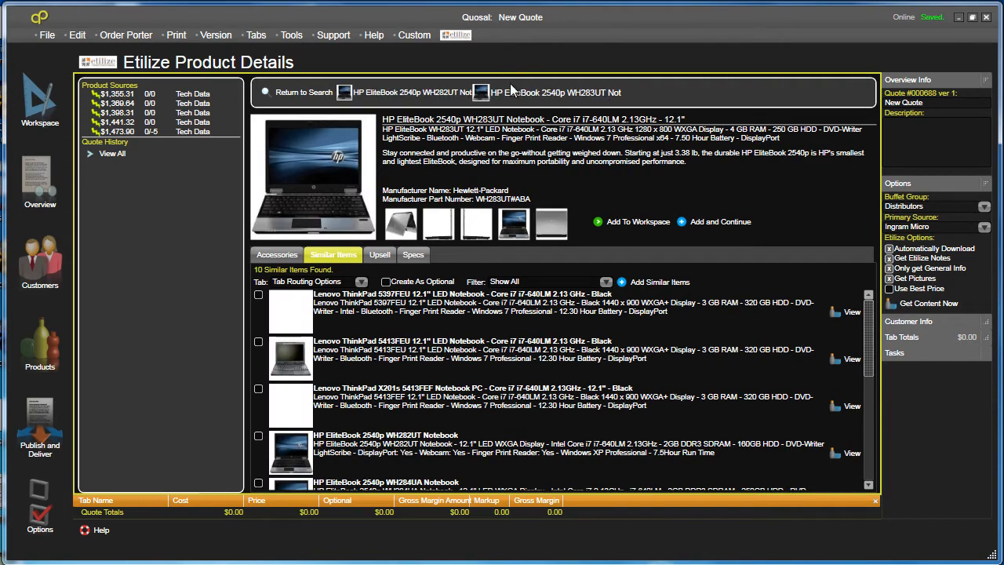
Return to the HP EliteBook 2540p WH282UT details and add the notebook to the quote while continuing to browse.
click(455, 92)
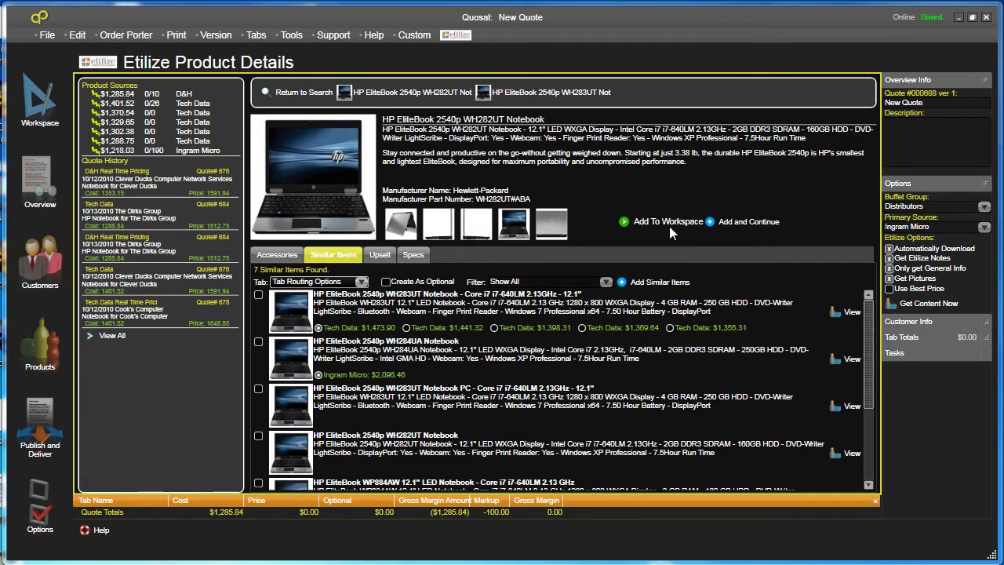
click(746, 223)
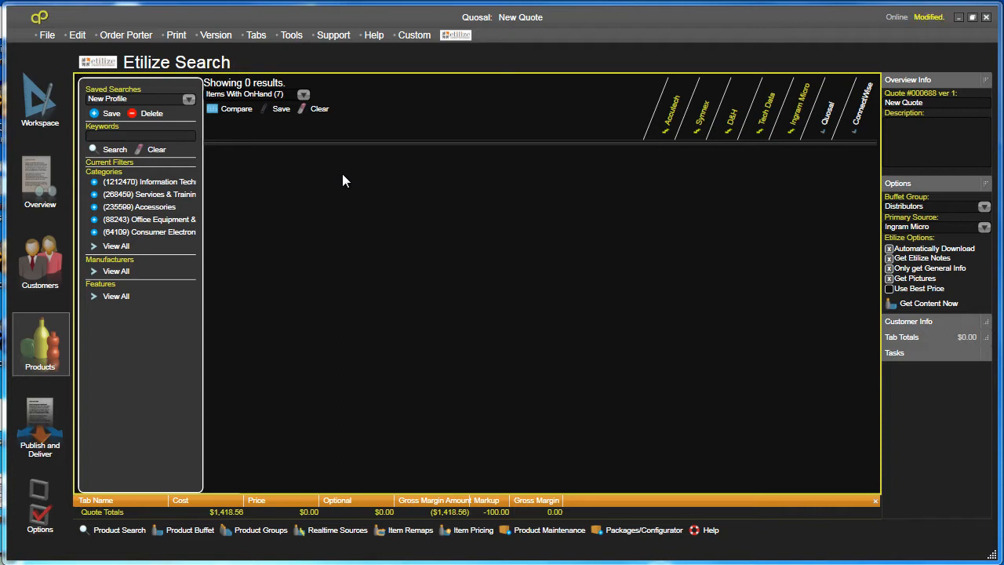
Narrow a new search to the Information Technology category, look through all its subcategories, and filter by Notebooks.
click(159, 183)
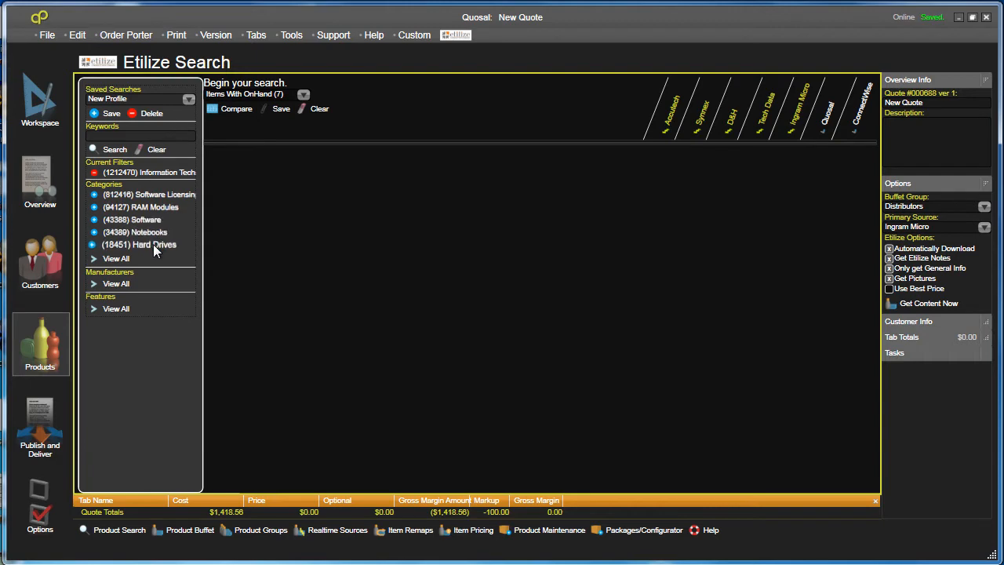
click(118, 258)
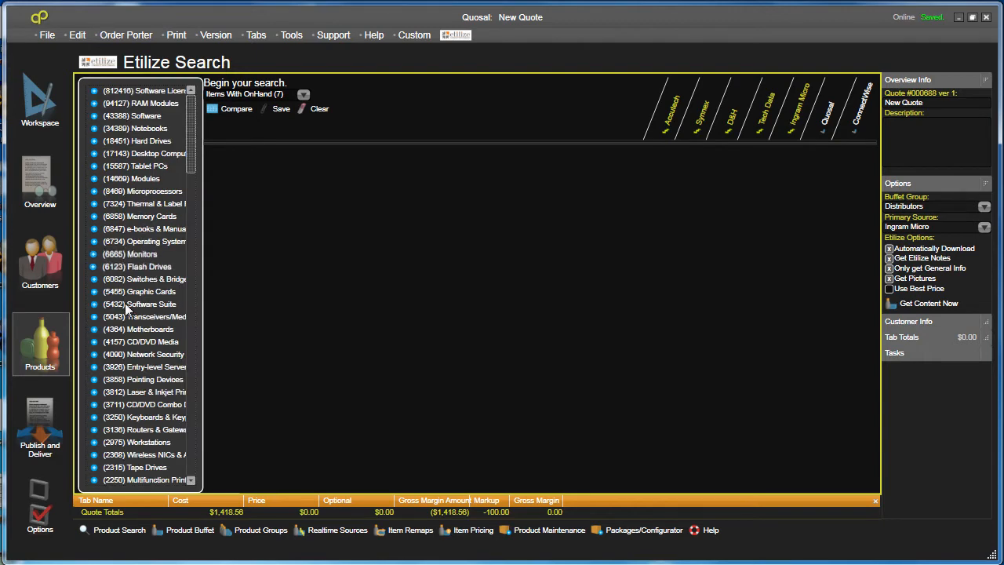
scroll(154, 362, down, 4)
scroll(156, 365, down, 8)
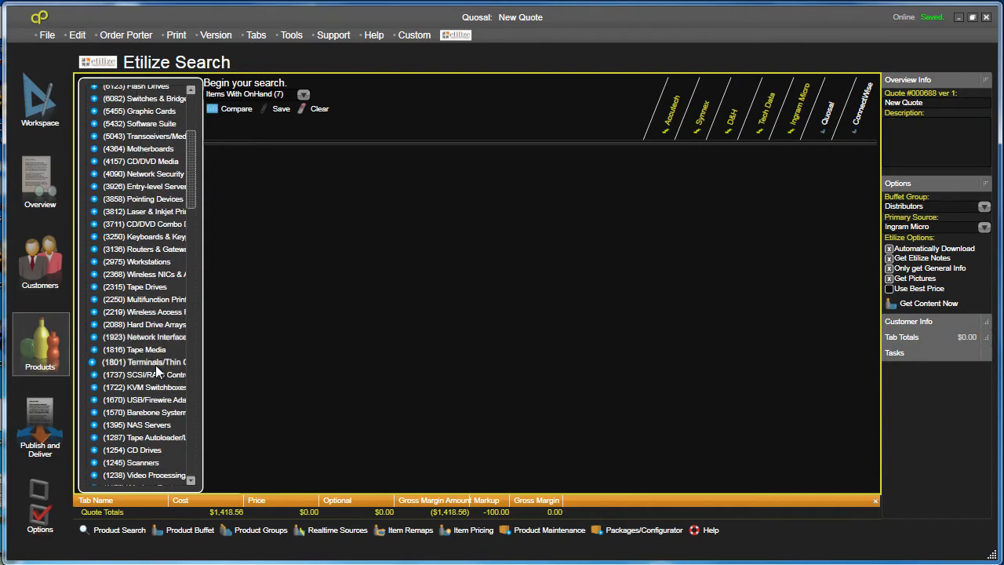
scroll(149, 447, down, 16)
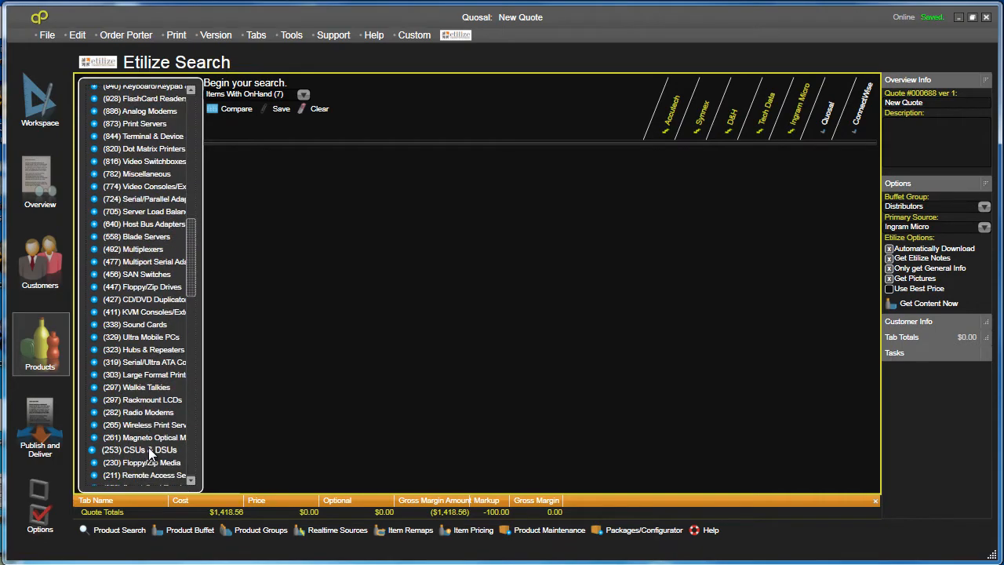
scroll(149, 443, down, 15)
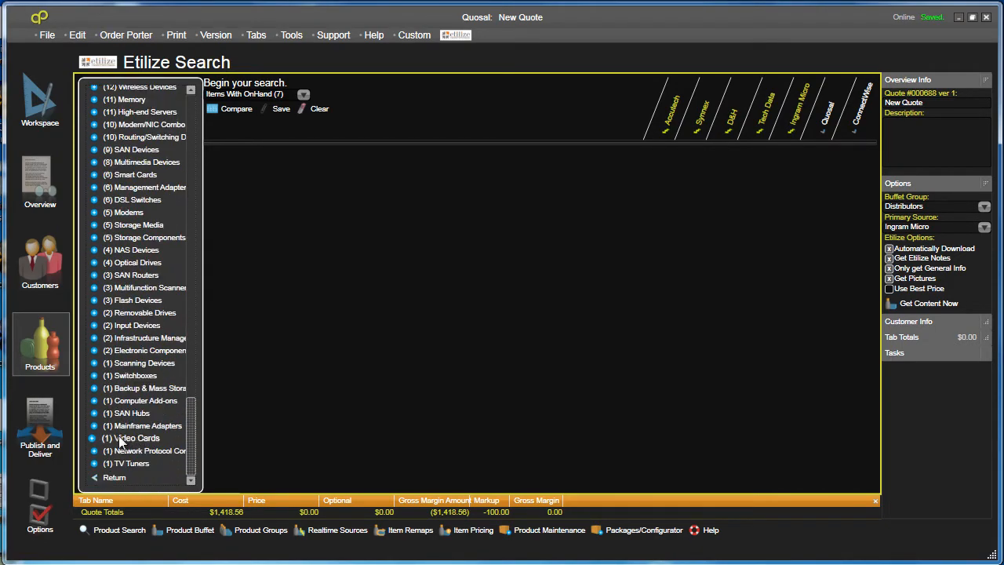
click(116, 475)
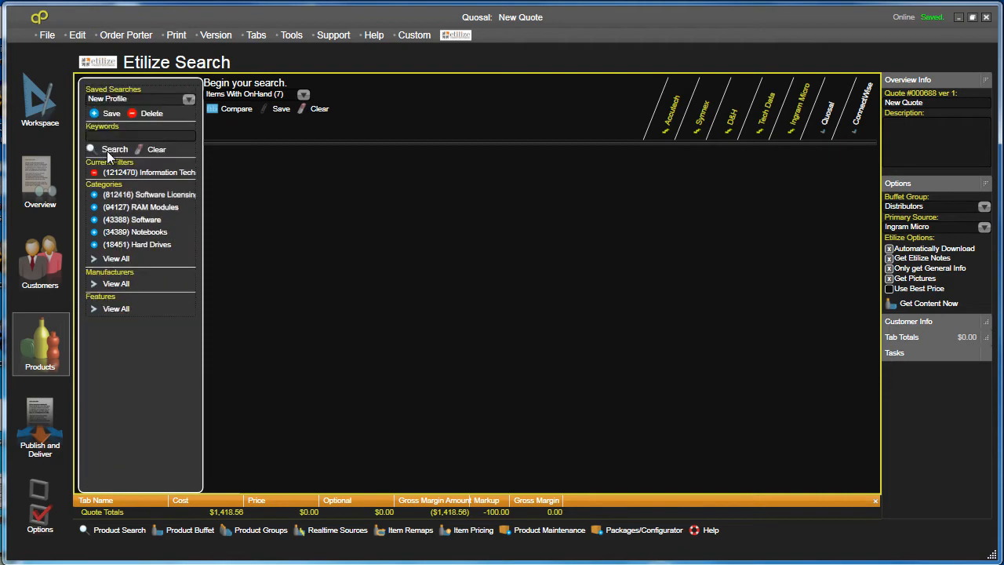
click(155, 231)
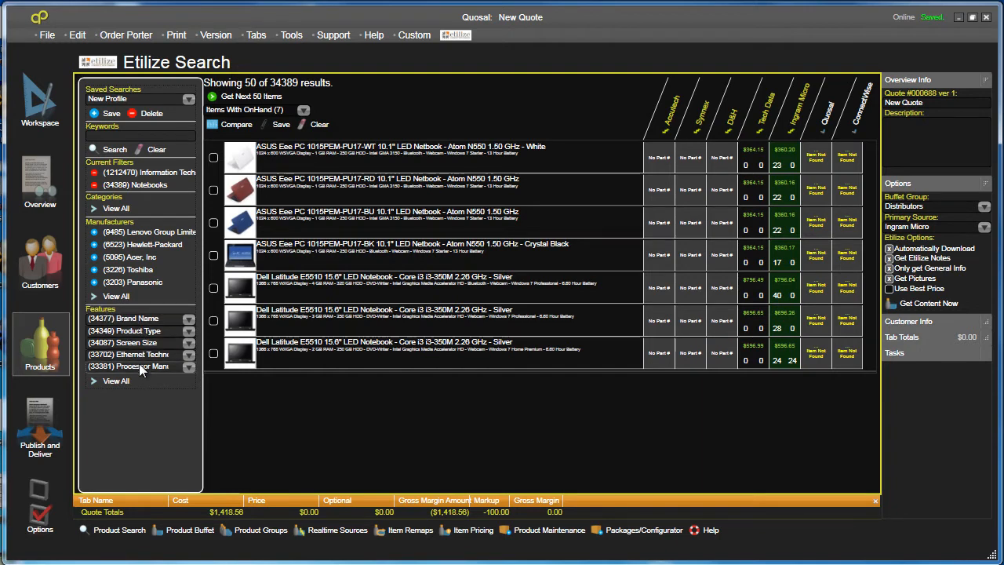
Filter the notebooks by a screen size of 17".
click(188, 342)
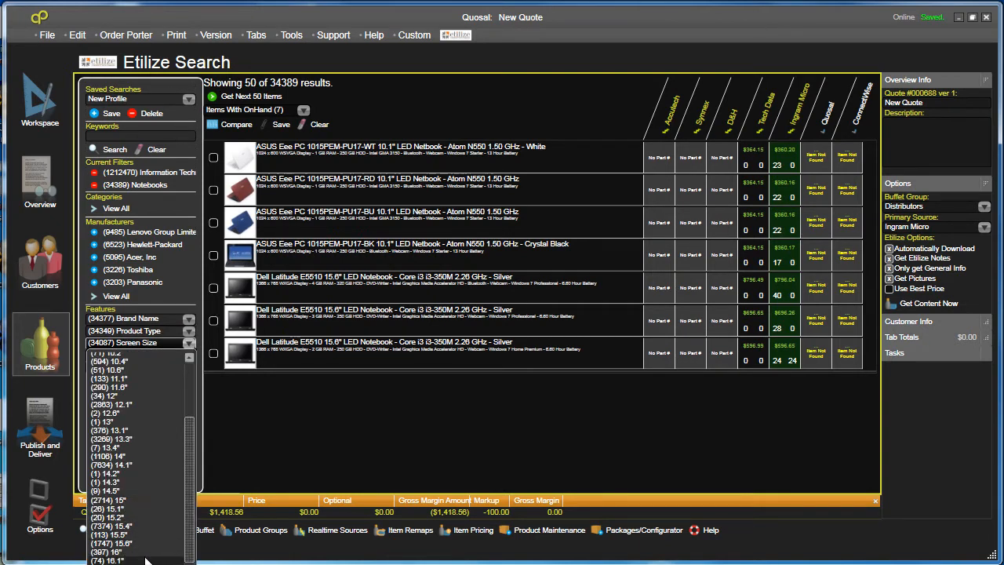
scroll(141, 557, down, 2)
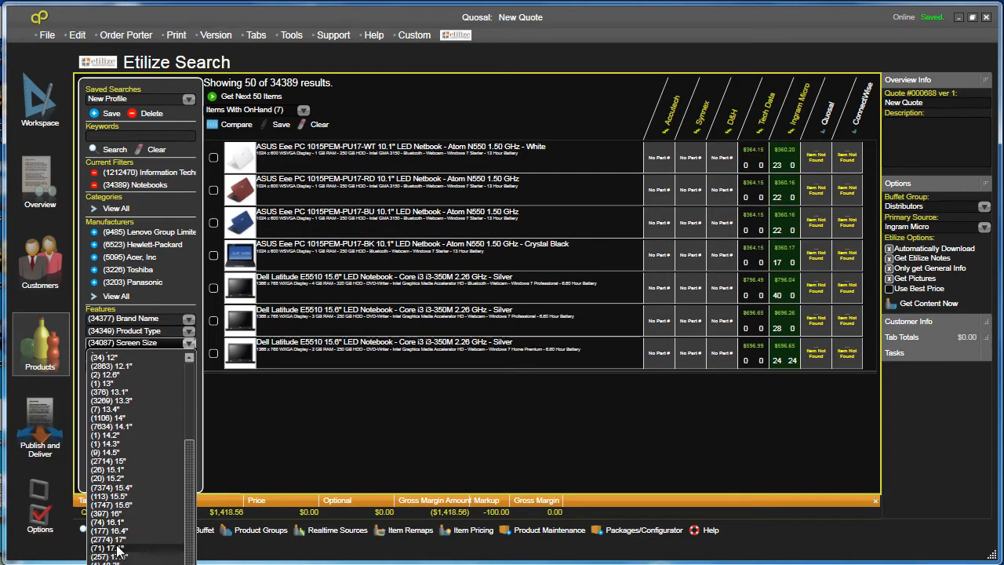
click(121, 539)
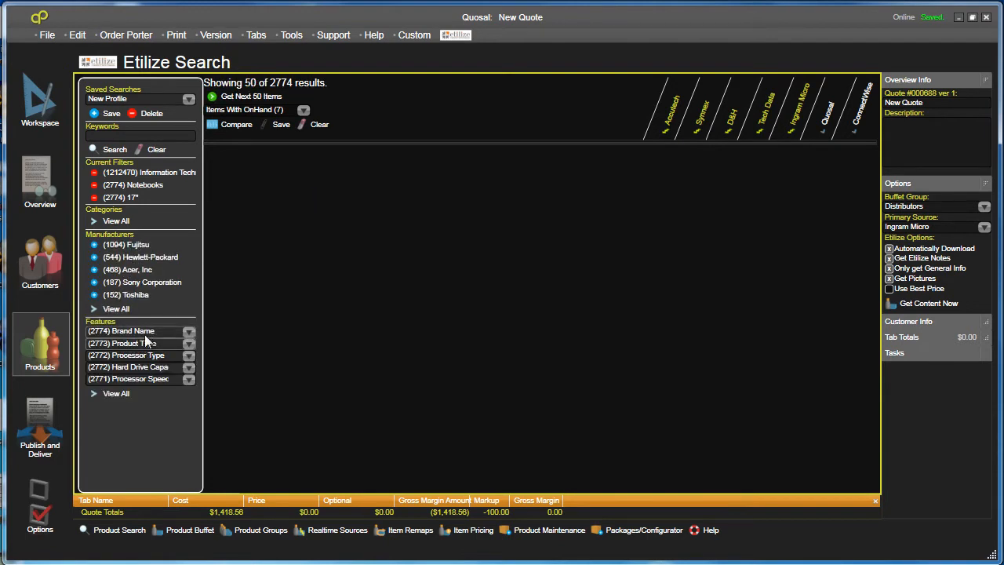
Show all features for the 17" notebooks and filter them by the Core i7 processor type.
click(114, 393)
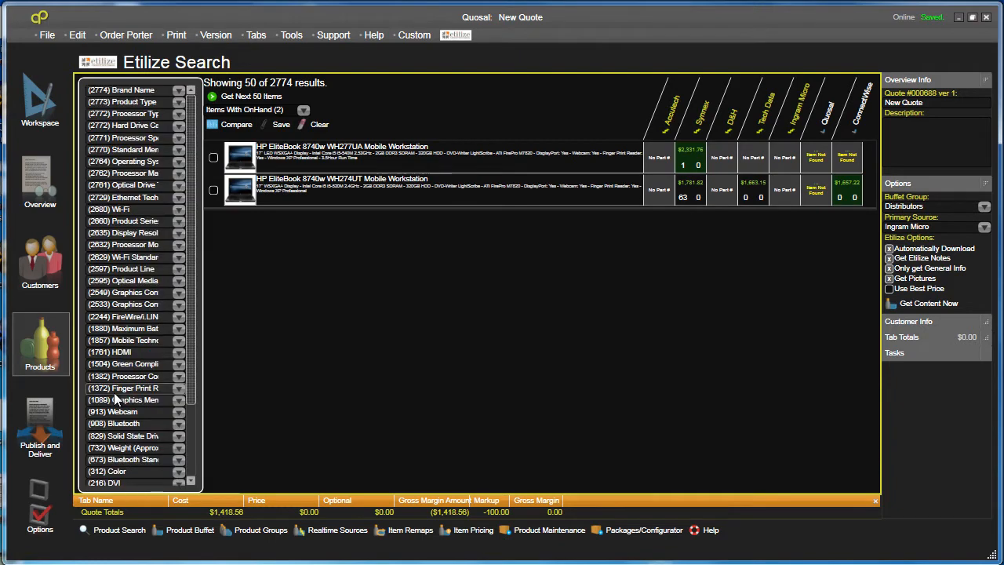
click(176, 162)
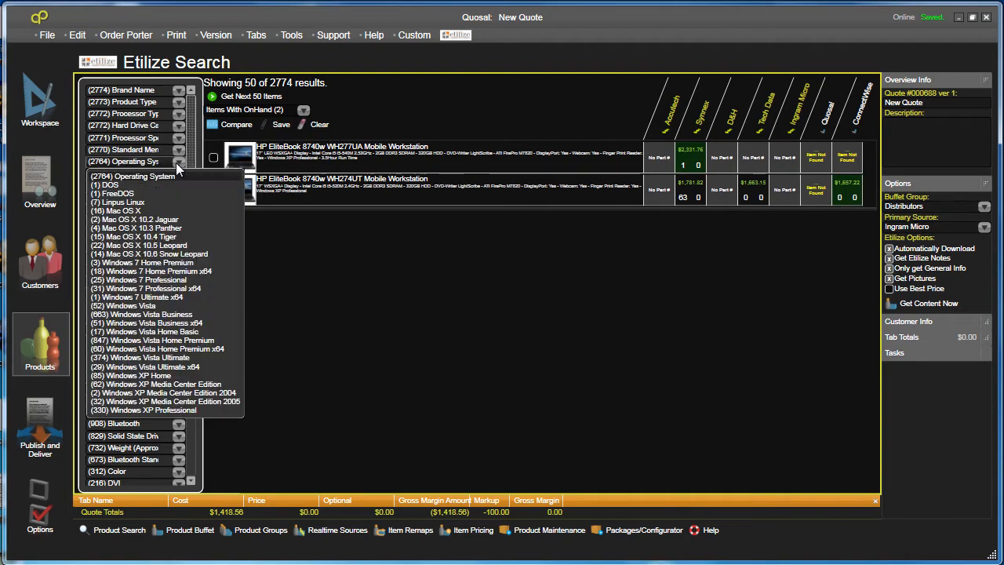
click(178, 114)
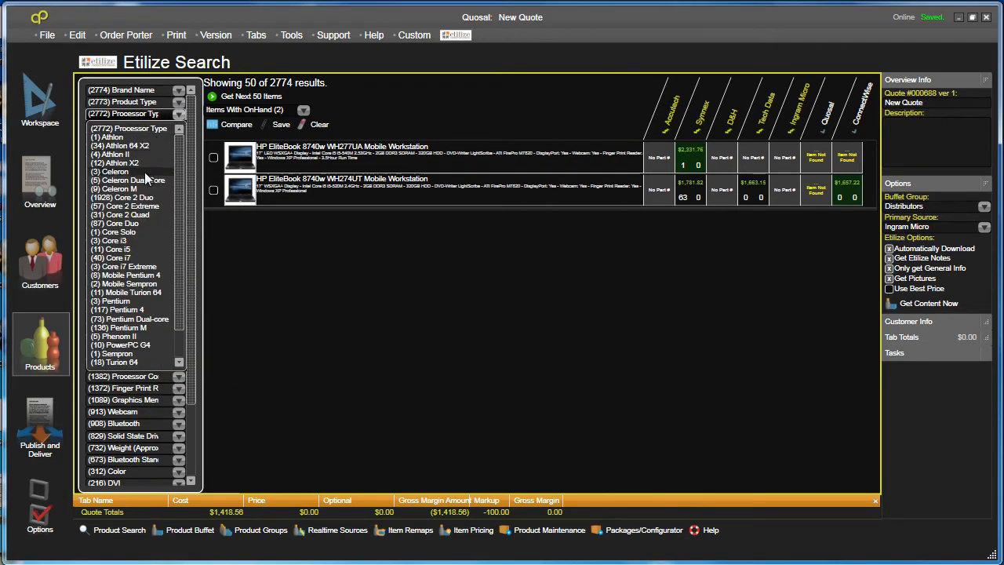
click(127, 259)
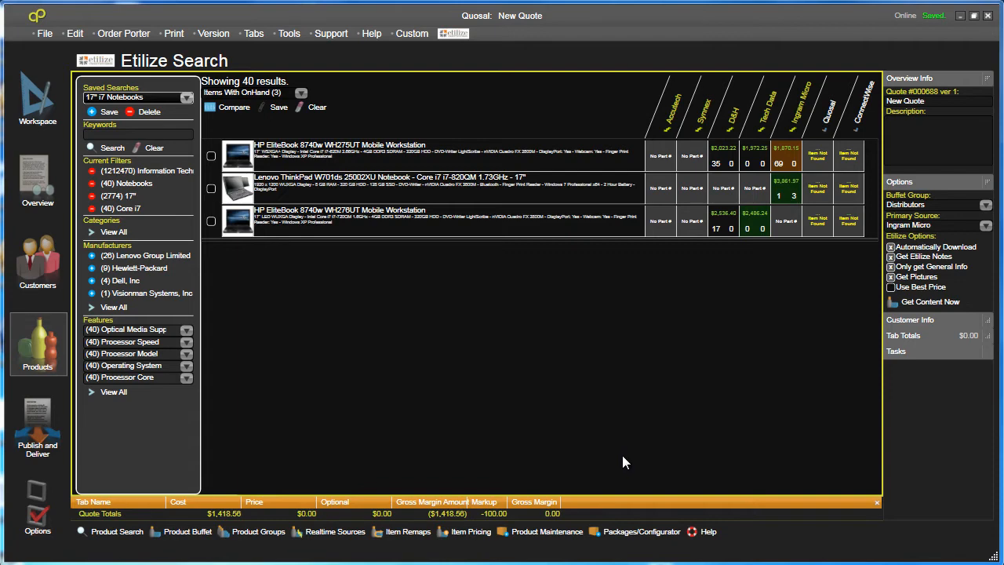
Select the HP EliteBook 8740w WH275UT, Lenovo ThinkPad W701ds 25002XU and HP EliteBook 8740w WH276UT and compare them.
click(210, 155)
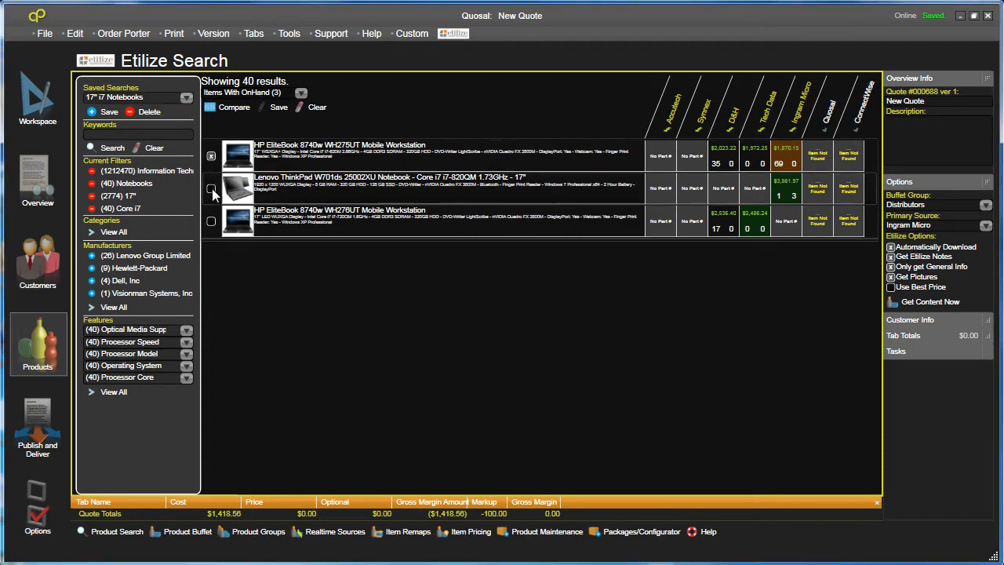
click(210, 188)
click(211, 221)
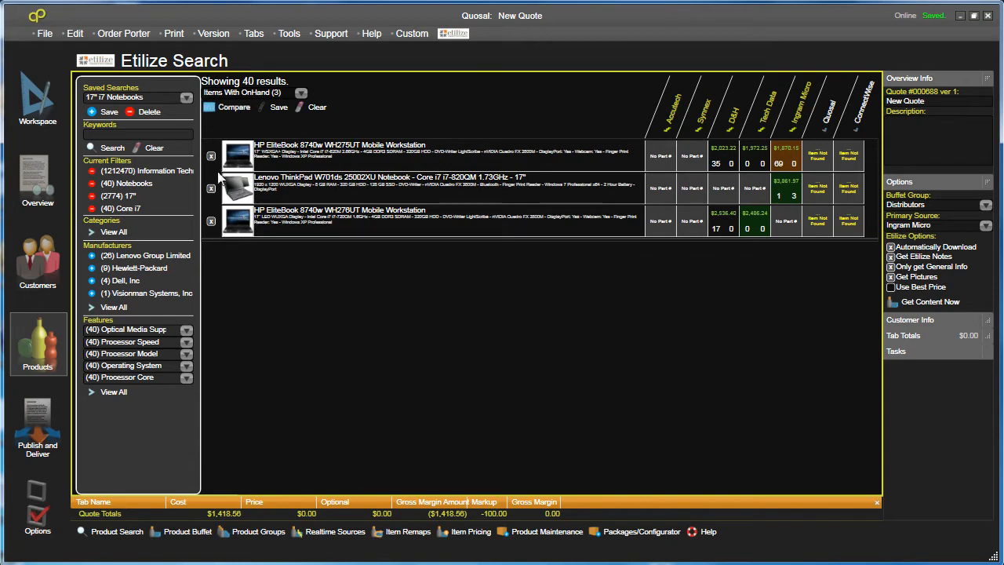
click(232, 111)
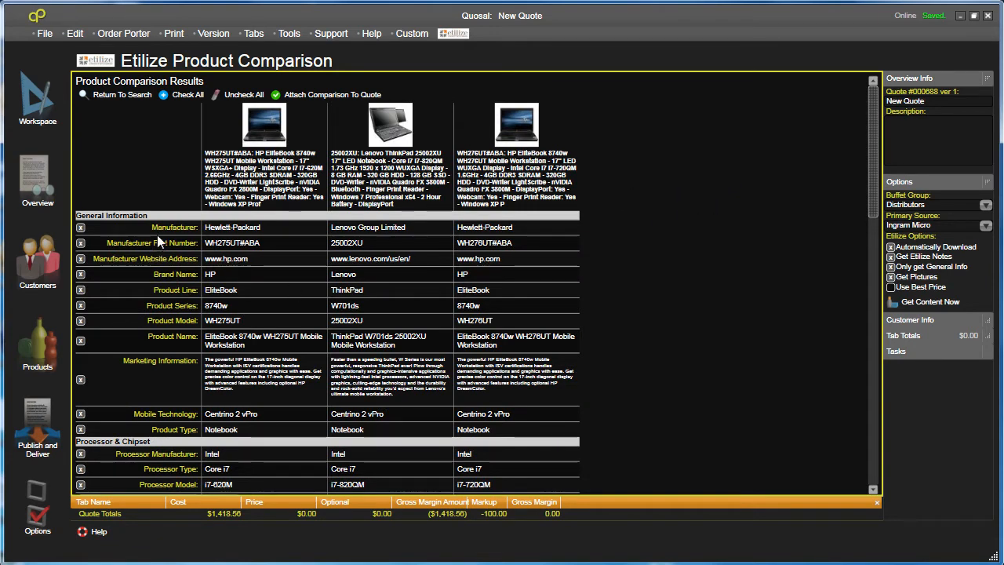
Review the specifications of the three compared notebooks and attach the comparison to the quote.
scroll(691, 261, down, 3)
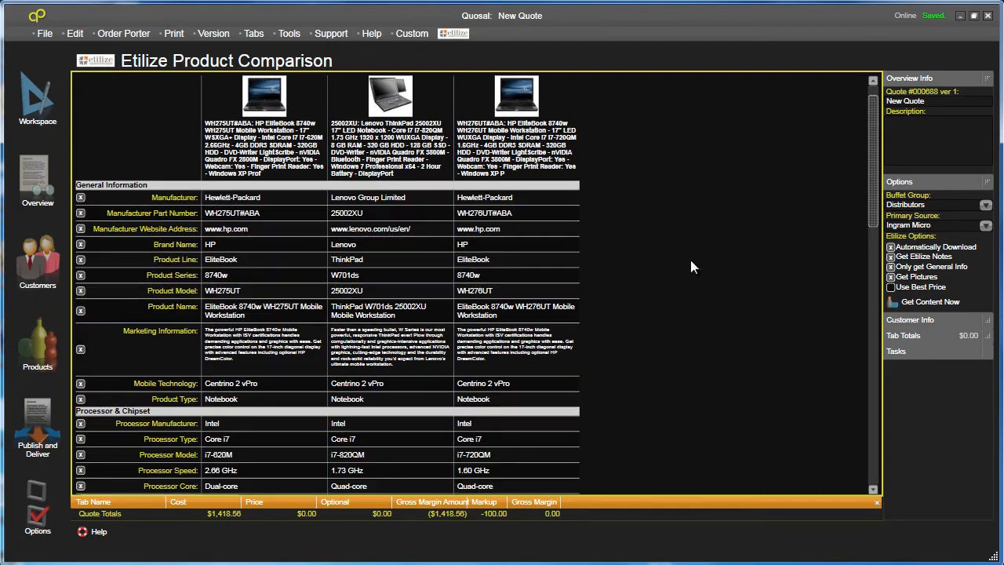
scroll(691, 267, down, 1)
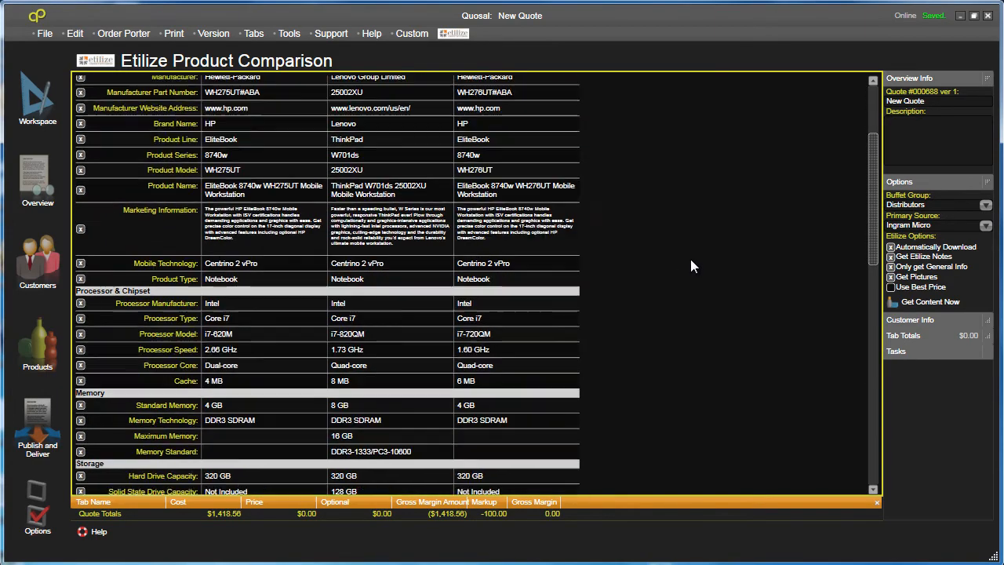
scroll(691, 267, down, 1)
scroll(692, 265, down, 3)
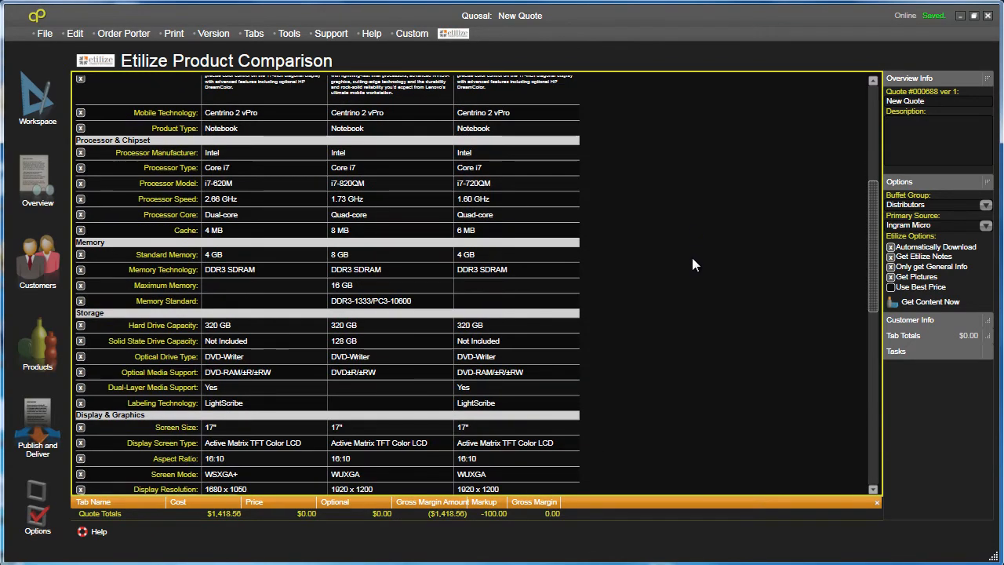
scroll(692, 265, down, 2)
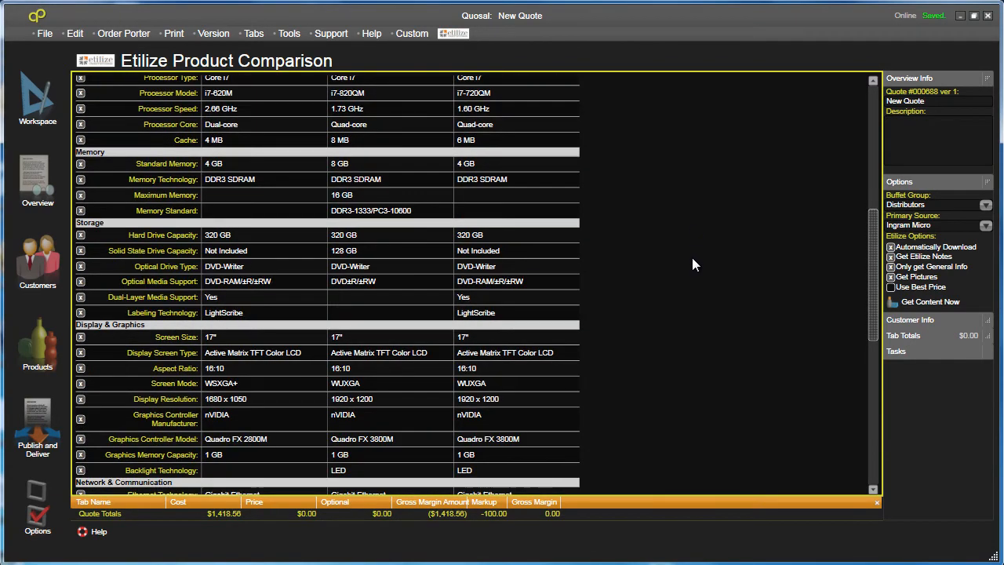
scroll(692, 260, down, 3)
scroll(692, 260, up, 13)
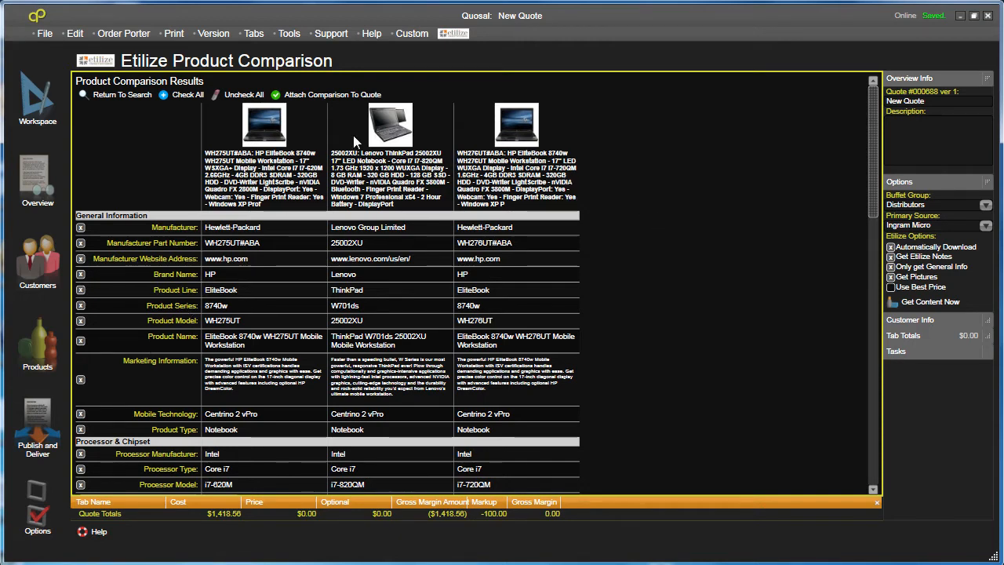
click(330, 97)
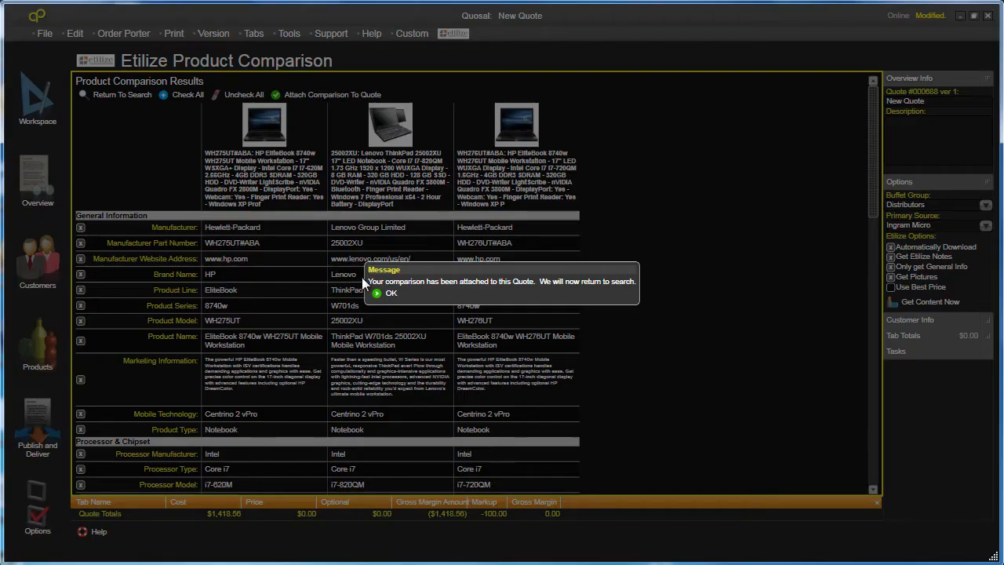
click(375, 292)
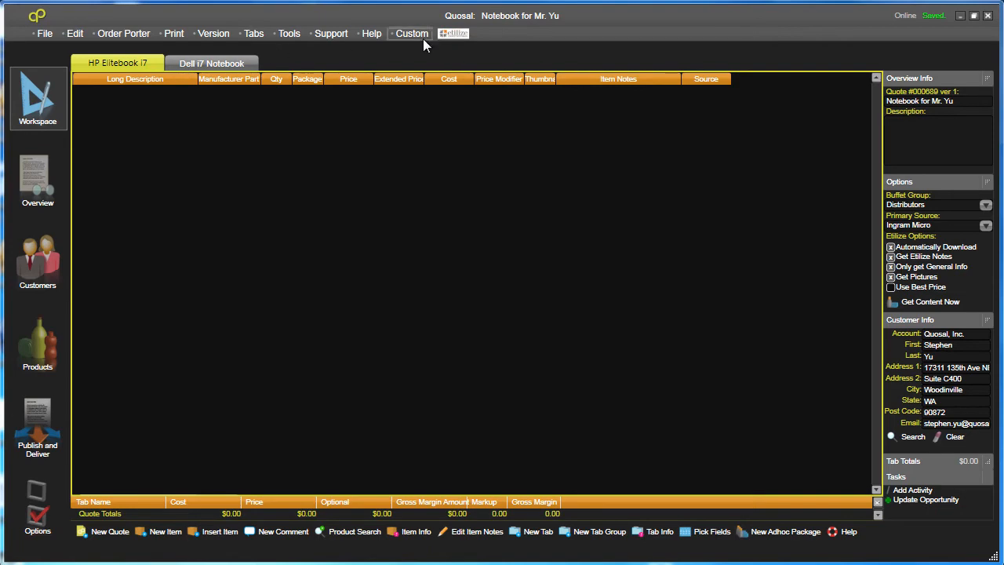
Run the saved Etilize search HP i7 Laptops for the new notebook quote and load the remaining results.
click(452, 33)
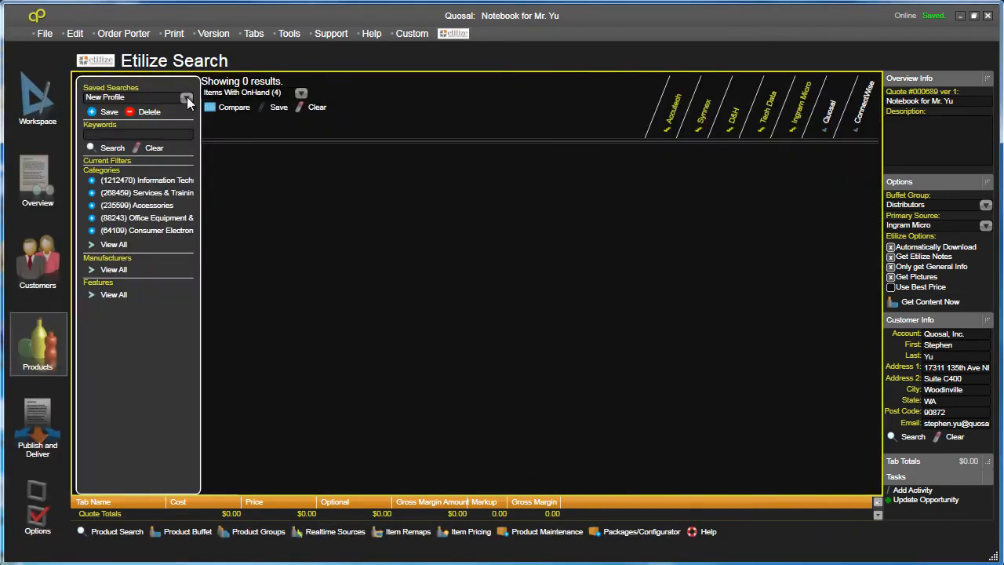
click(186, 97)
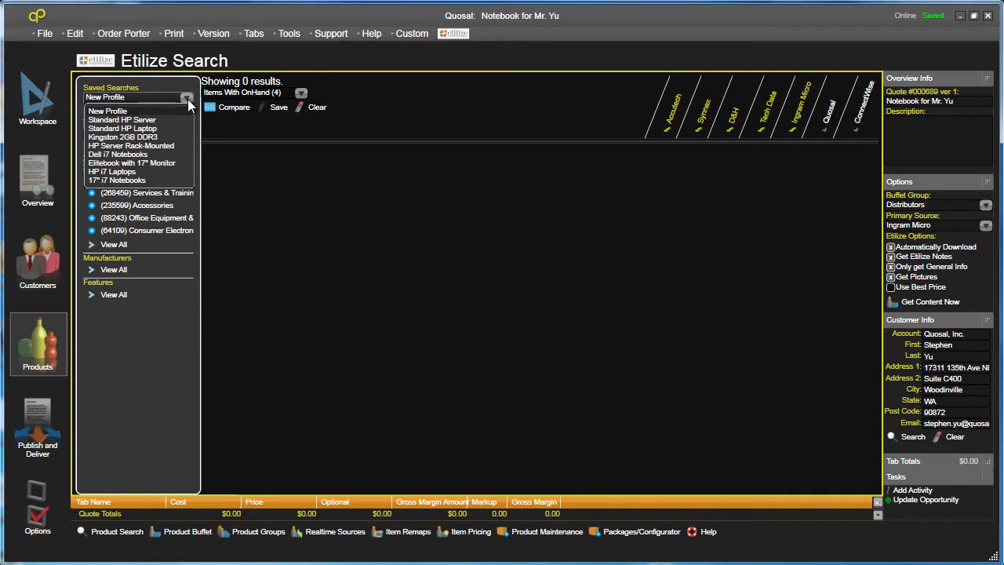
click(113, 170)
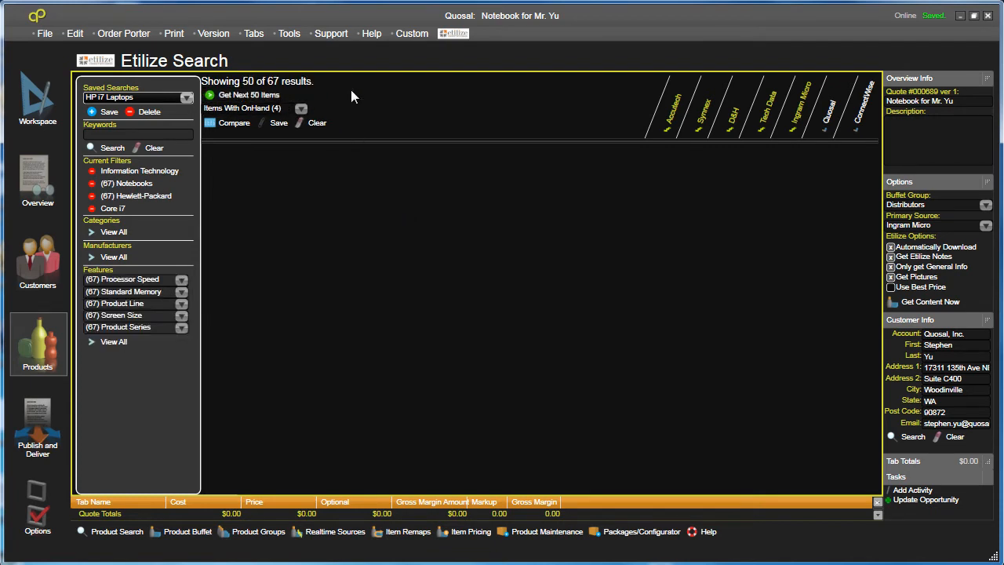
click(254, 94)
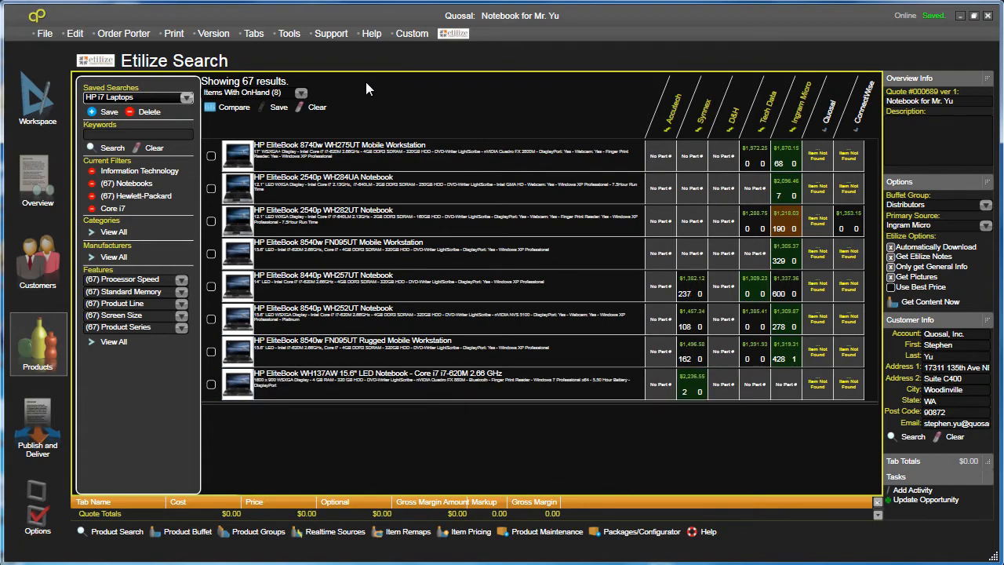
Add the HP EliteBook 8540w FN095UT Mobile Workstation to the quote and save it among the search's saved items.
double_click(310, 250)
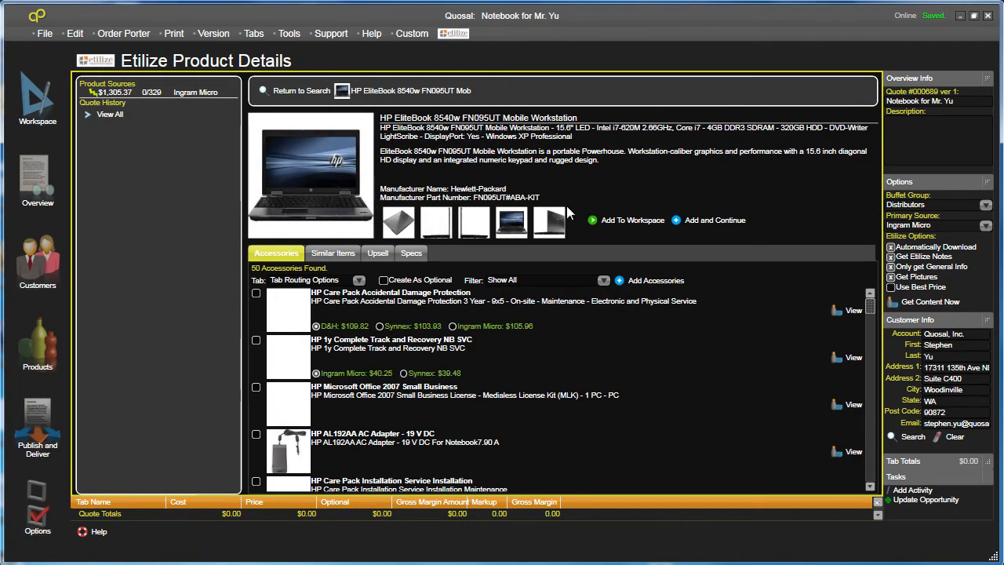
click(719, 223)
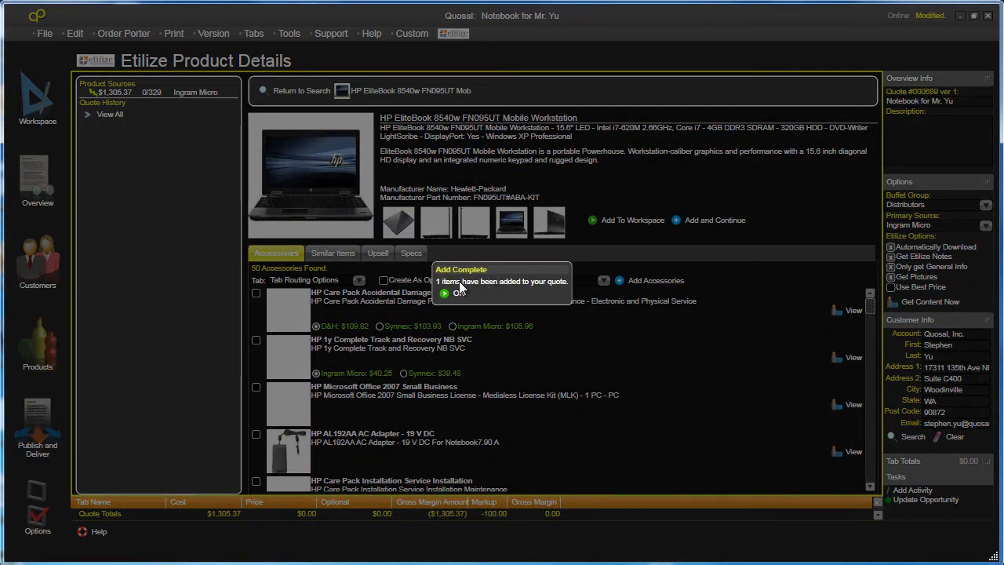
click(459, 291)
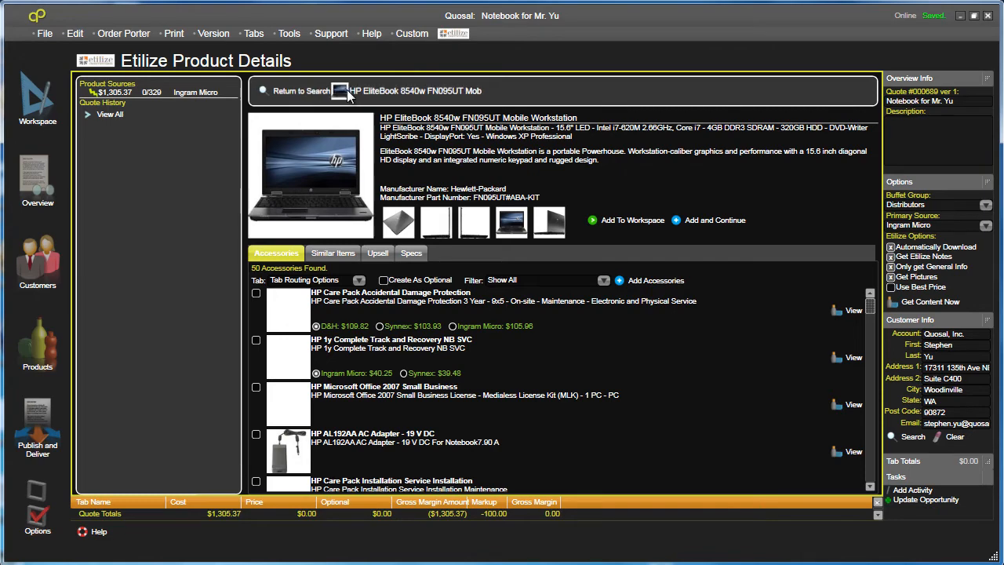
click(310, 91)
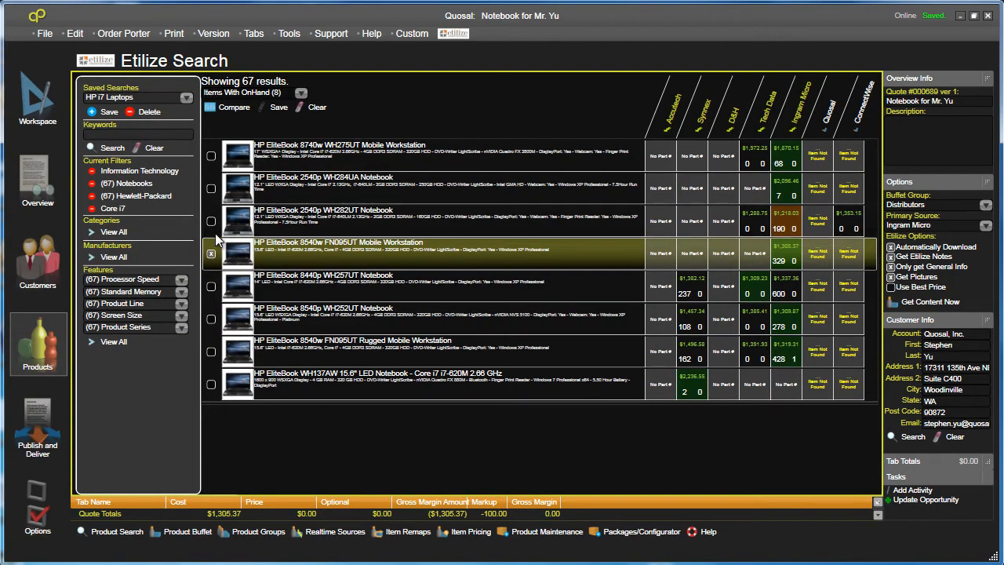
click(277, 107)
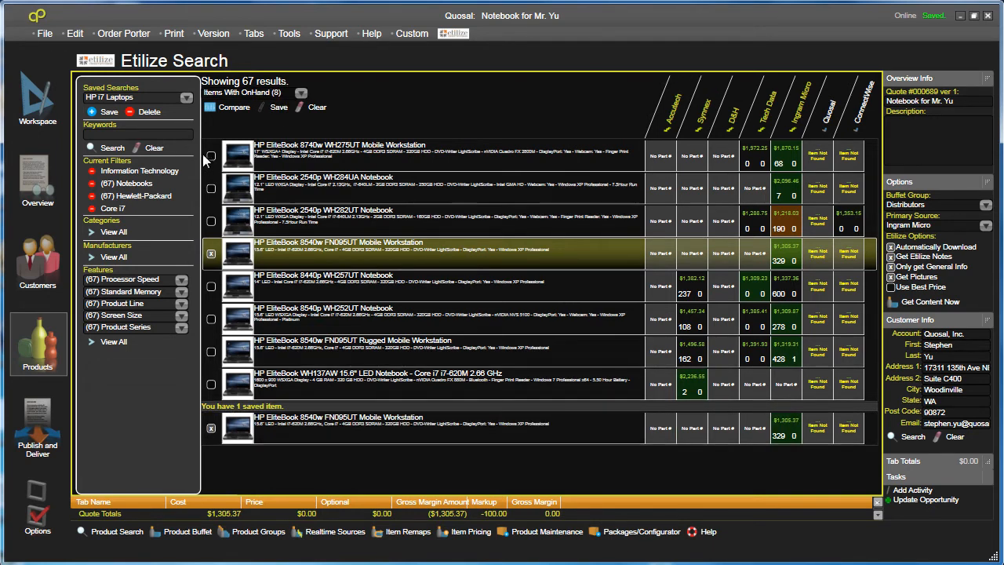
Run the saved search Dell i7 Notebooks and save the Dell Latitude E6410 14.1" alongside the HP notebook.
click(185, 98)
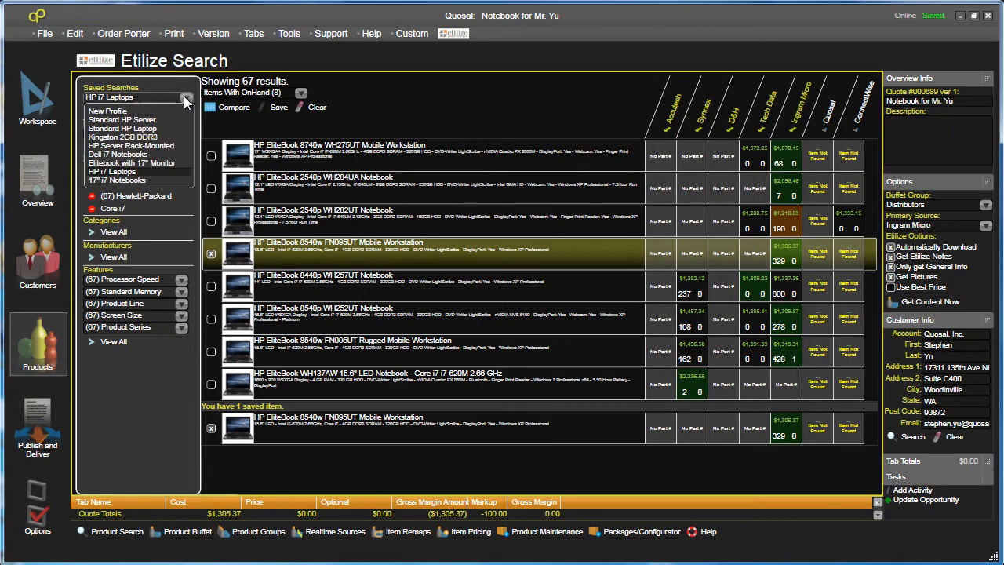
click(124, 154)
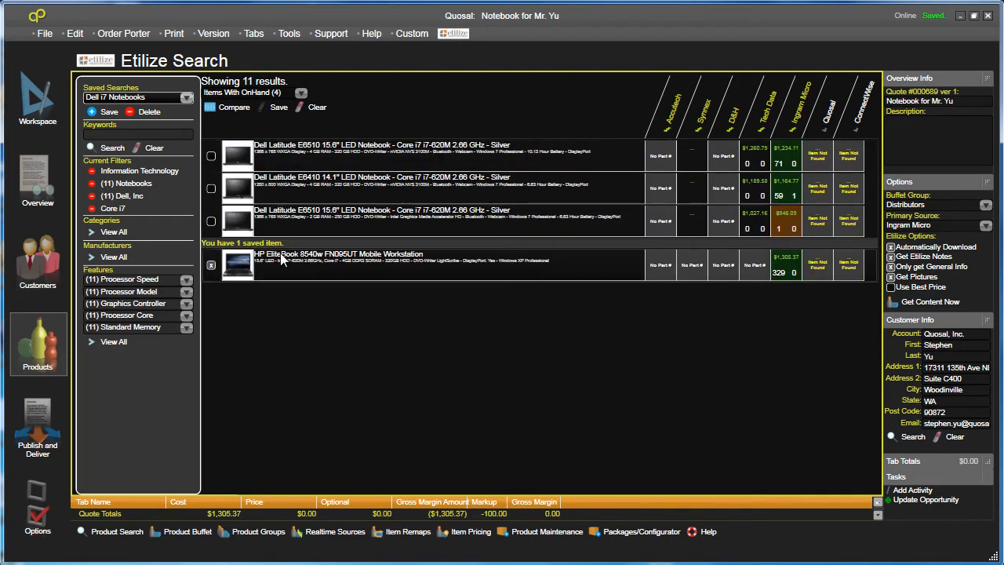
click(284, 178)
click(280, 107)
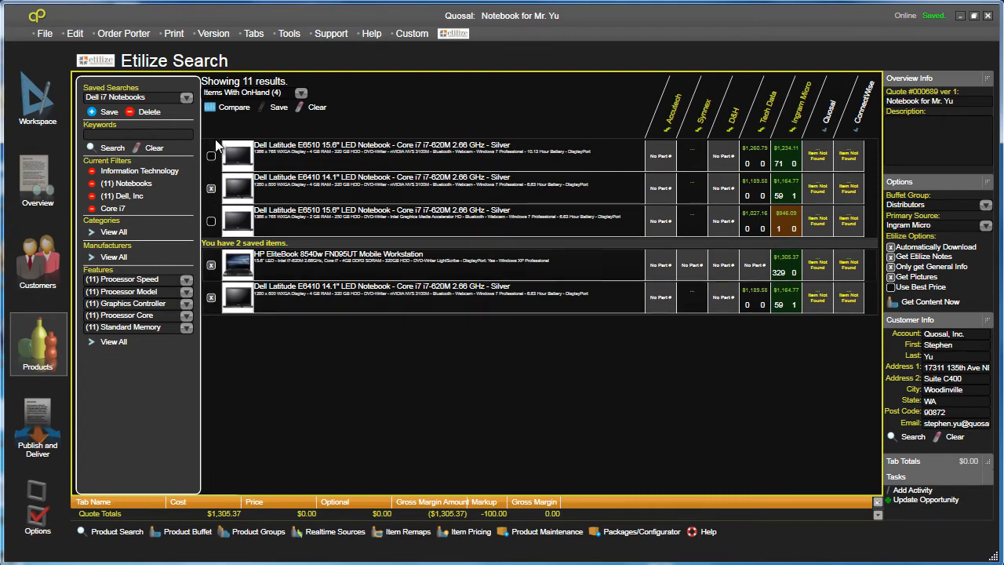
Compare the saved Dell Latitude E6410 and HP EliteBook 8540w and attach the comparison to the quote.
click(232, 110)
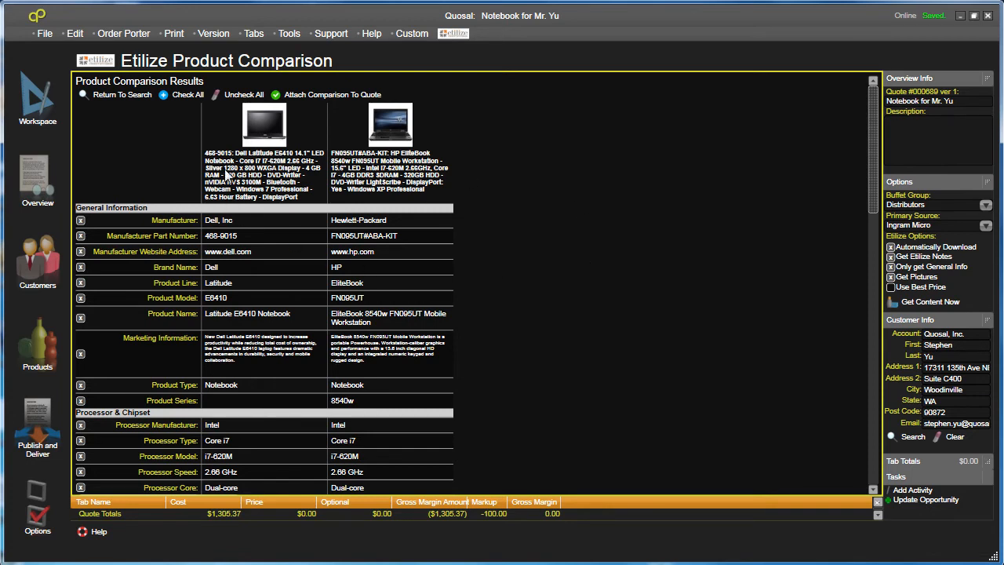
click(319, 97)
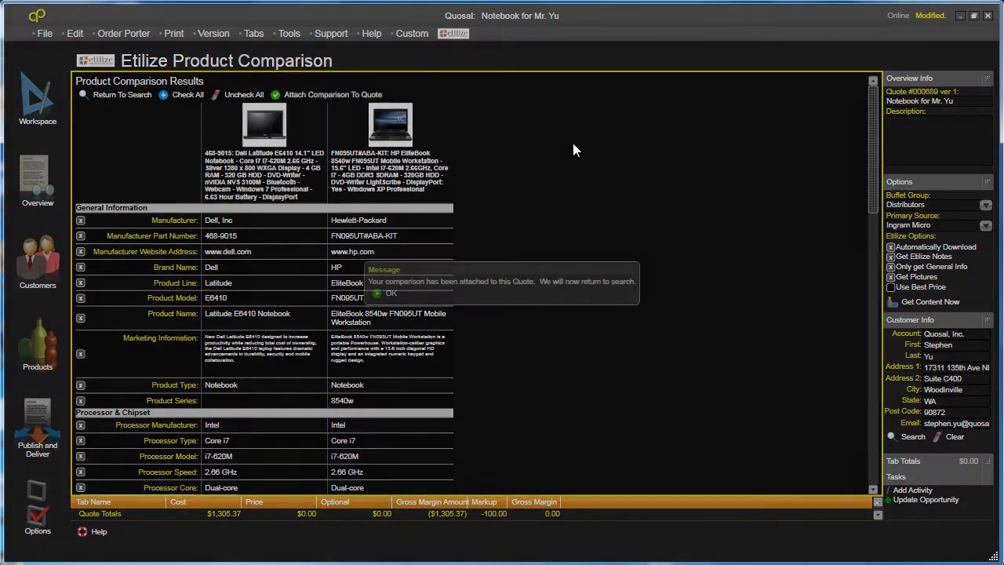
click(381, 292)
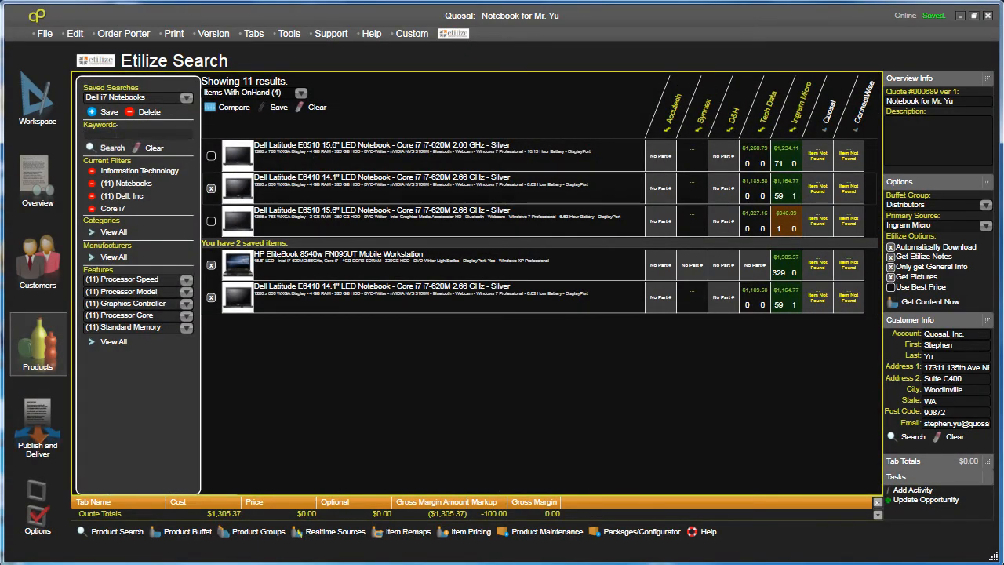
Add the Dell Latitude E6410 14.1" notebook from the Etilize search to the quote's Dell i7 Notebook tab.
click(43, 112)
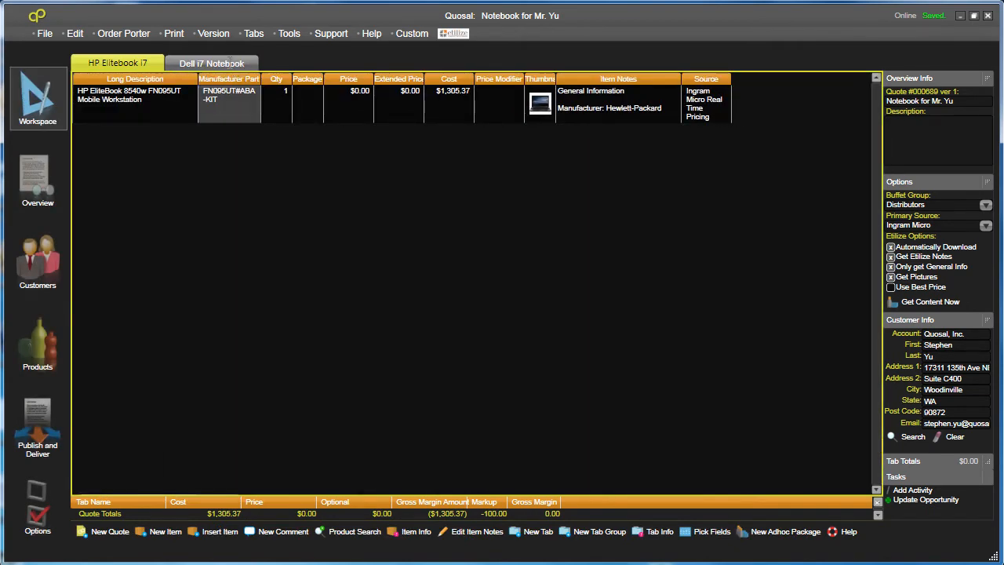
click(206, 63)
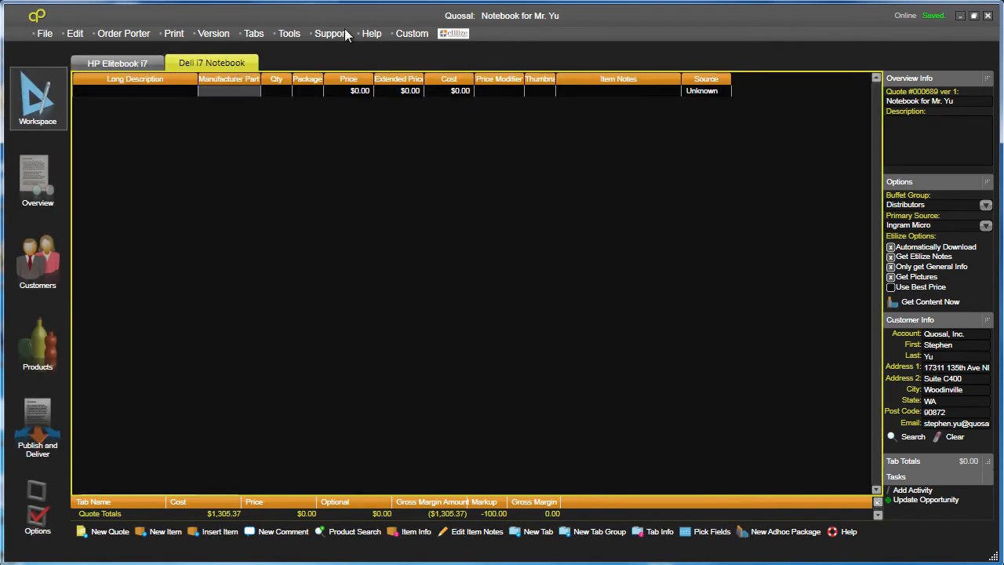
click(453, 34)
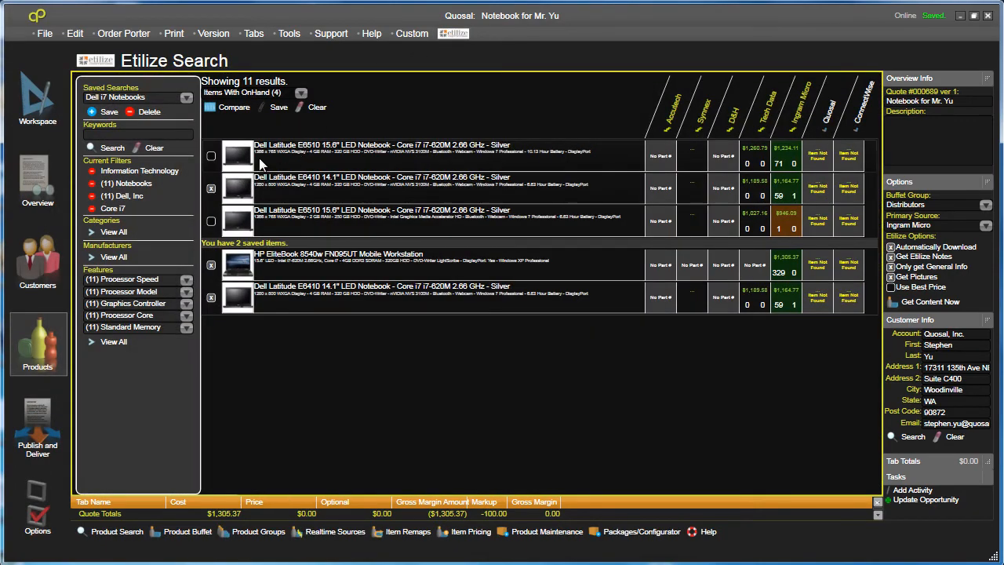
double_click(289, 182)
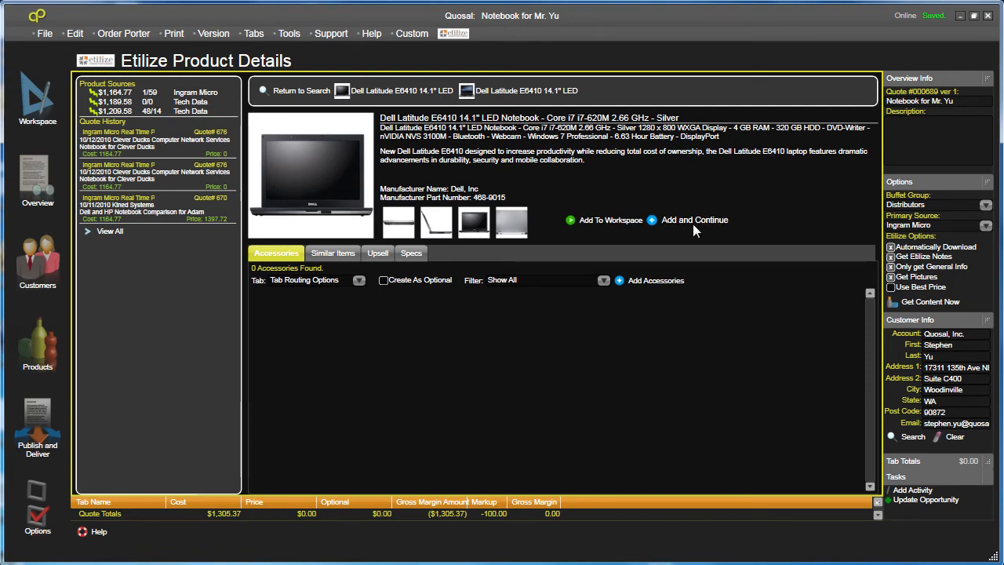
click(604, 220)
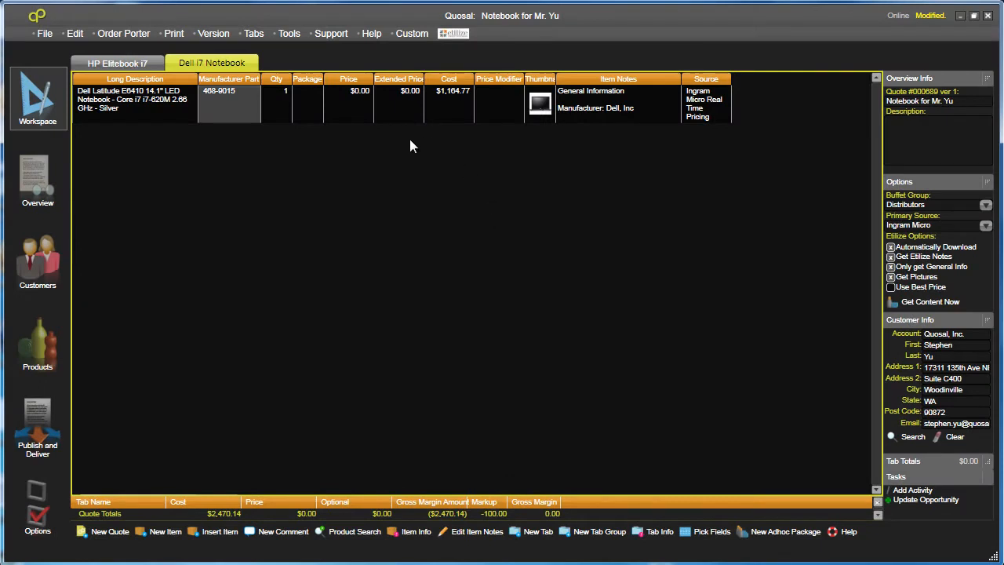
Check the HP Elitebook i7 and Dell i7 Notebook quote tabs and go to Publish and Deliver.
click(110, 61)
click(202, 61)
click(62, 422)
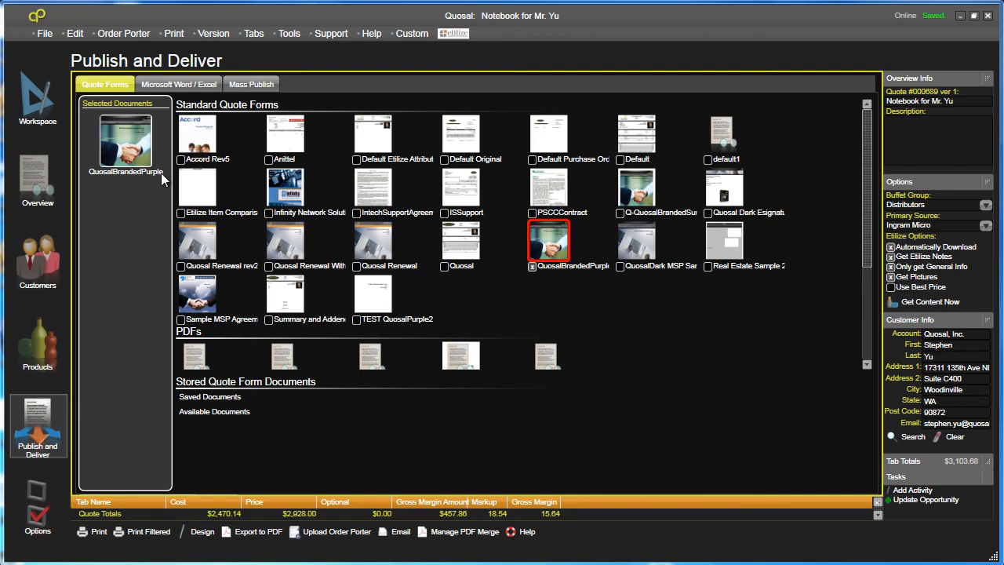
Export the quote to PDF with the Etilize Item Comparisons form and the HP EliteBook 8540w and Dell Latitude E6410 Etilize brochures included.
click(180, 213)
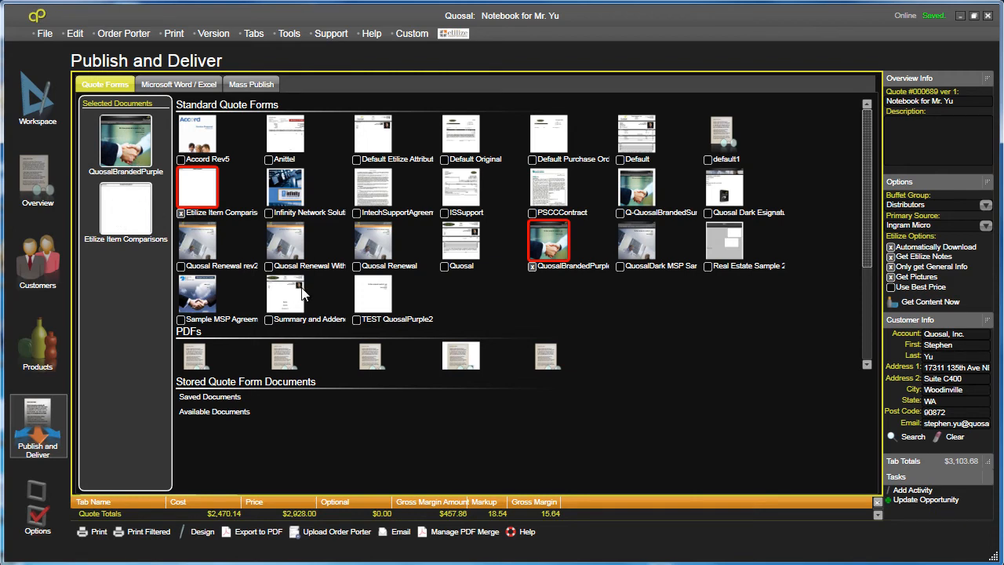
scroll(235, 275, down, 2)
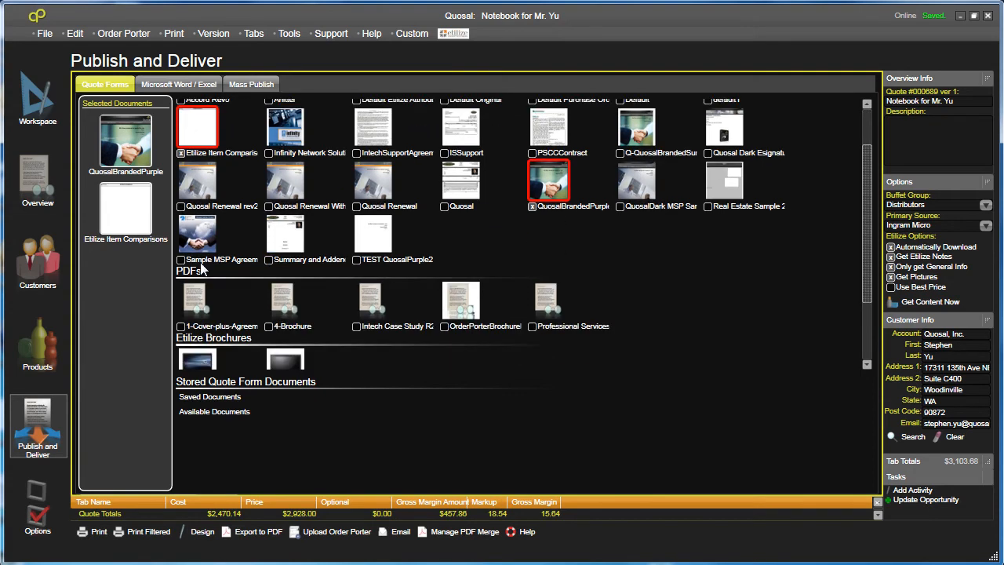
scroll(487, 241, down, 2)
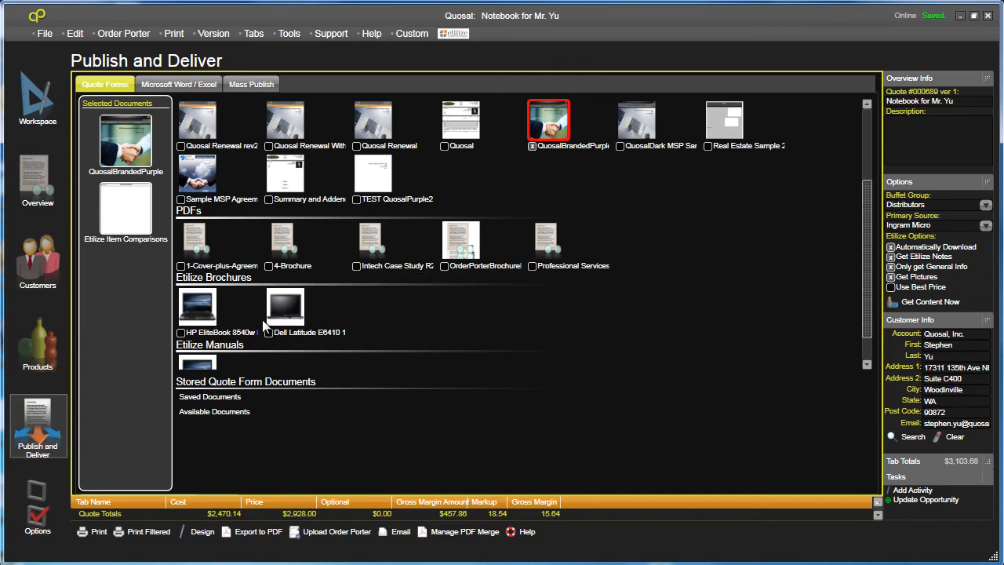
click(182, 333)
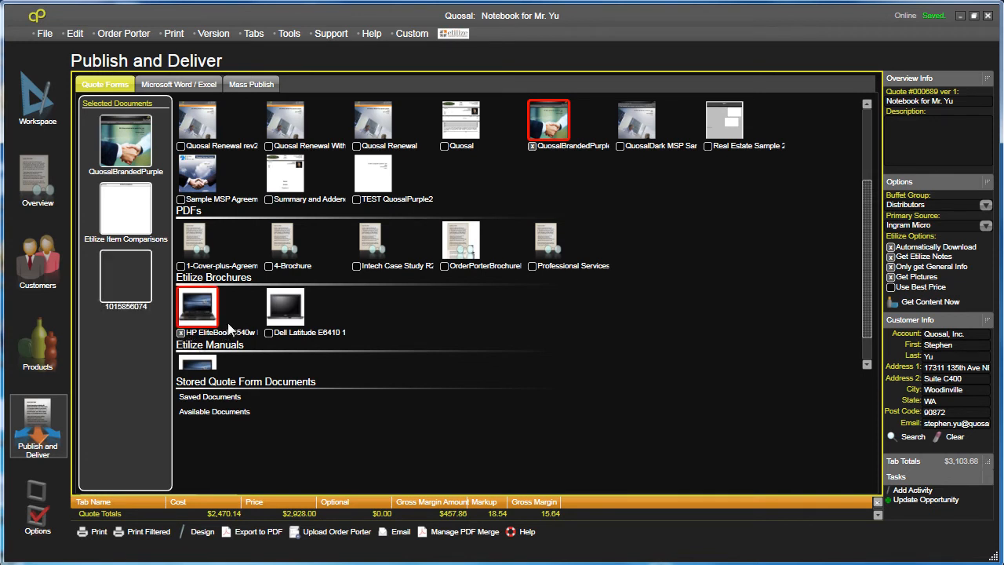
click(269, 332)
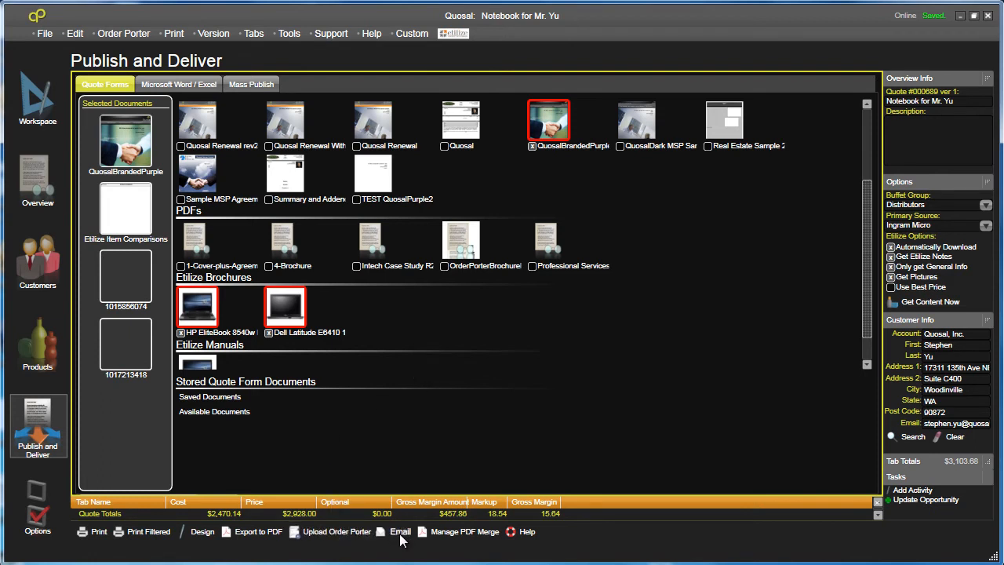
click(239, 533)
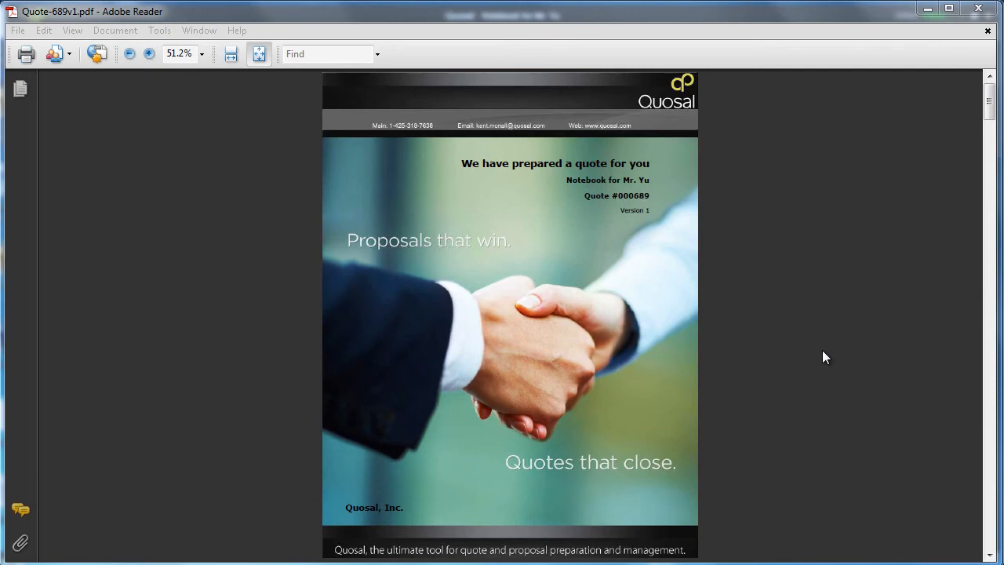
Review the exported PDF's pages, covering the quoted notebooks, recap, product comparisons and the HP and Dell brochures.
scroll(823, 353, down, 1)
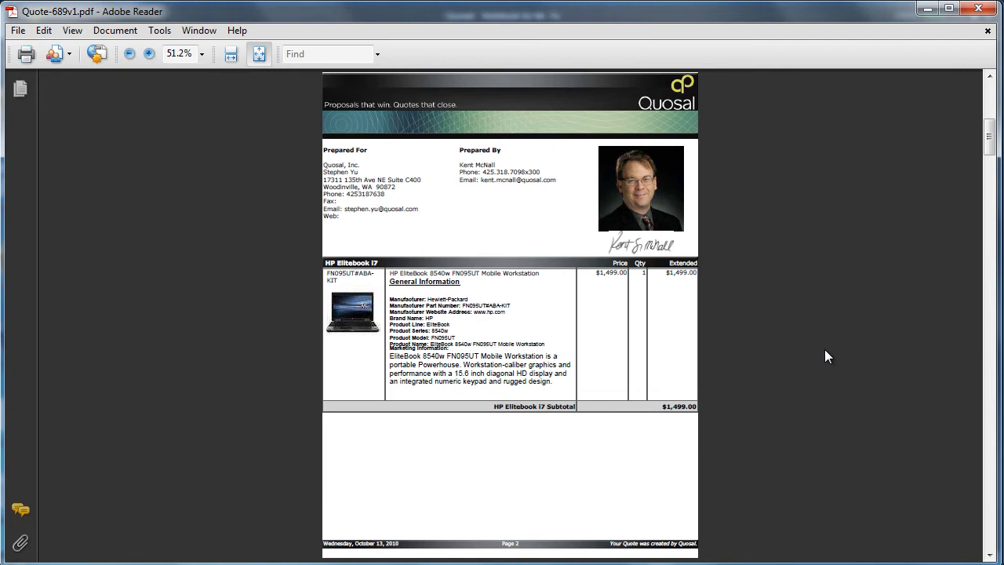
scroll(825, 349, down, 3)
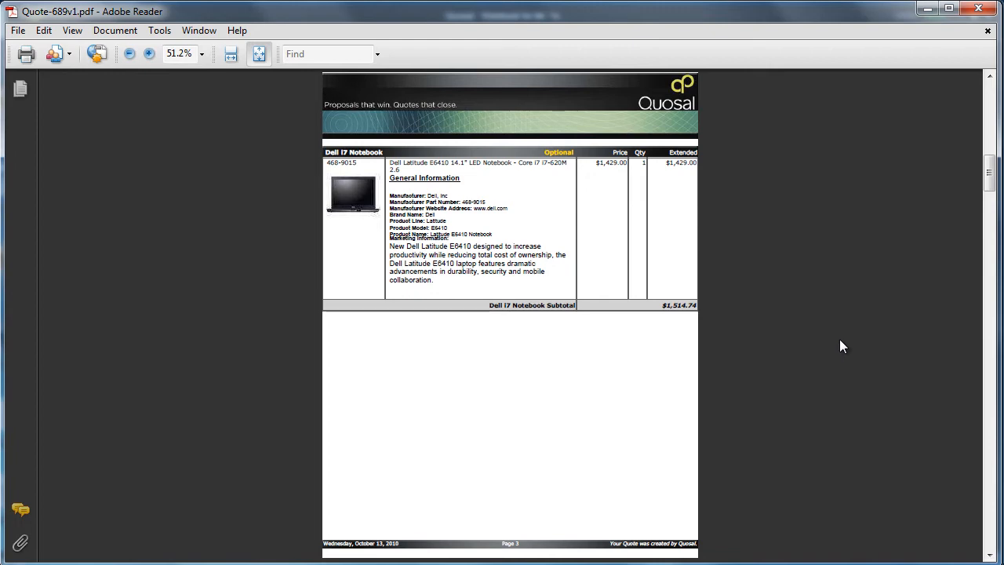
scroll(847, 350, down, 3)
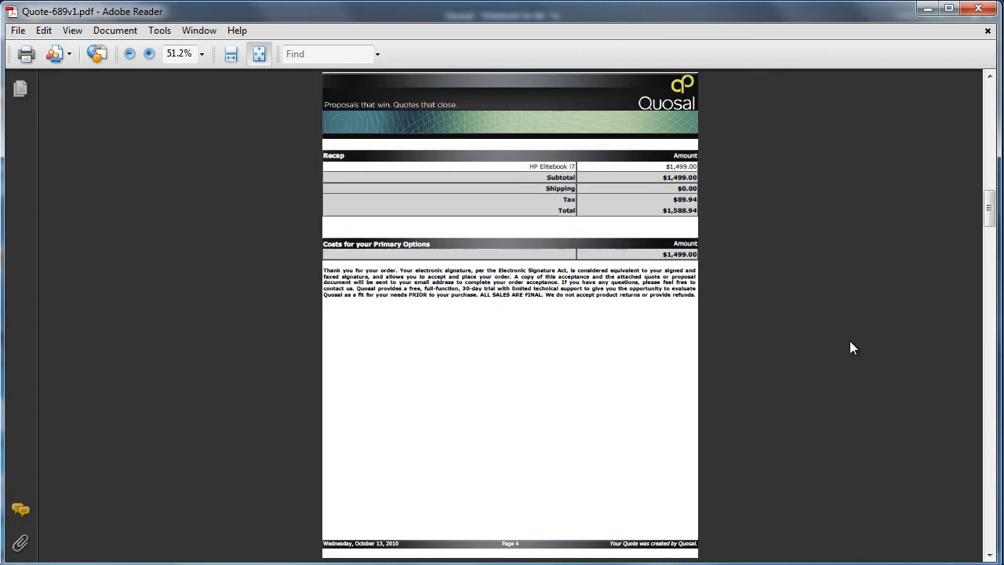
scroll(849, 341, down, 3)
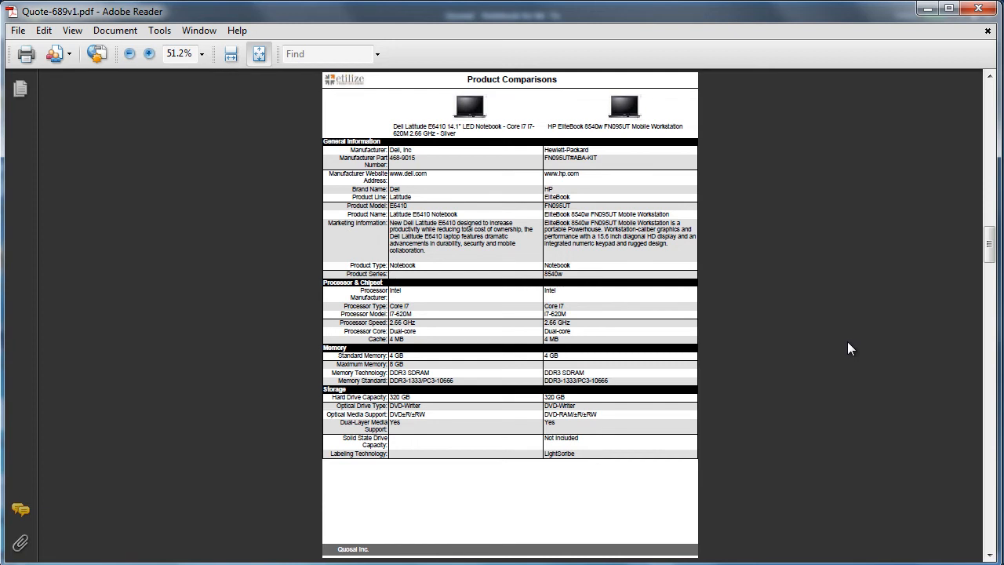
scroll(847, 348, down, 3)
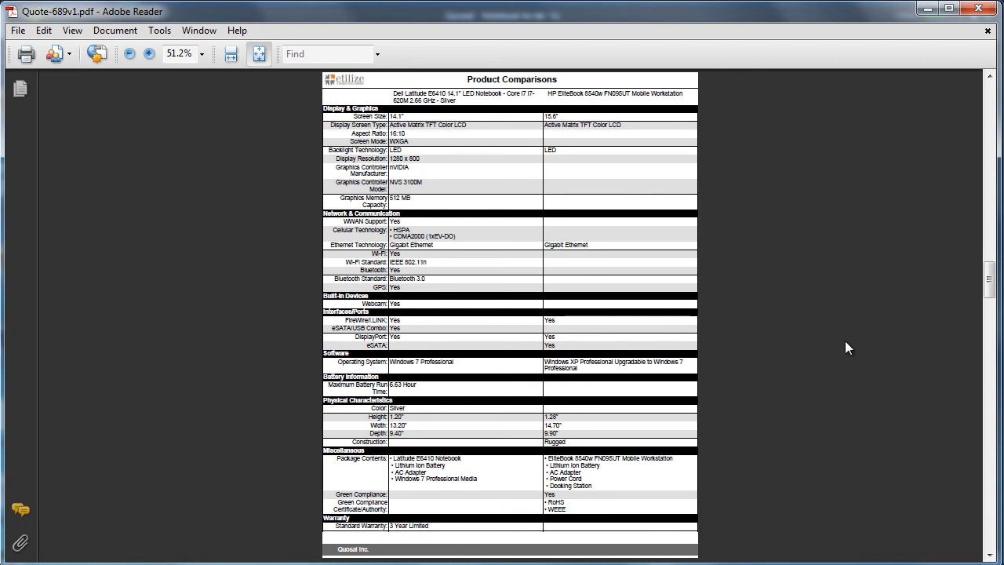
scroll(843, 332, down, 3)
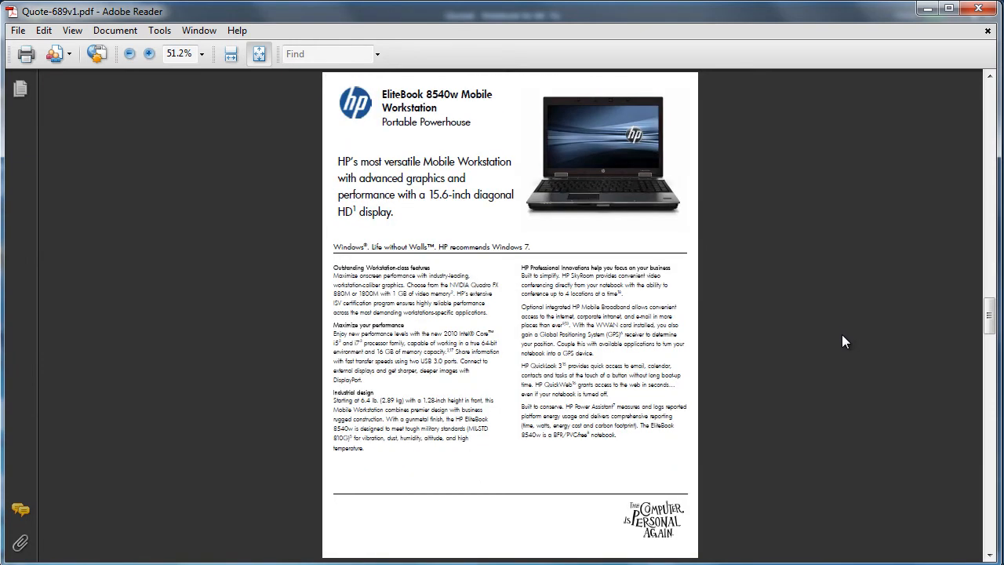
scroll(841, 339, down, 6)
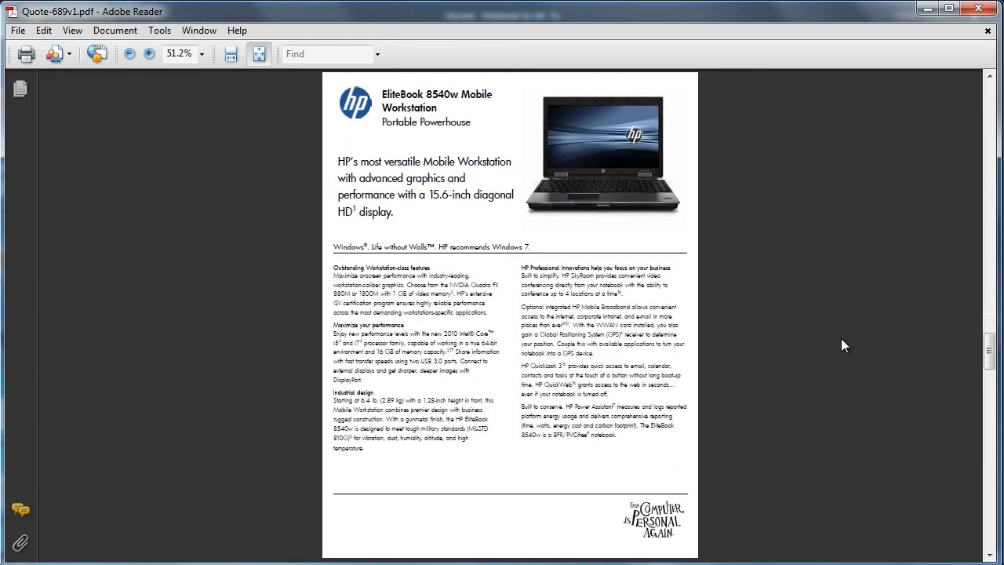
scroll(843, 345, down, 3)
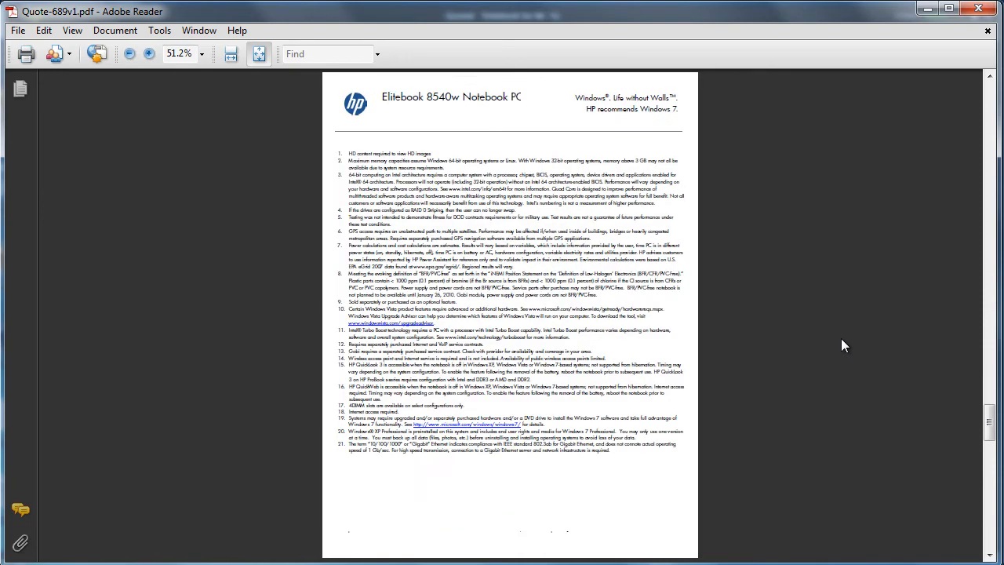
scroll(842, 345, down, 3)
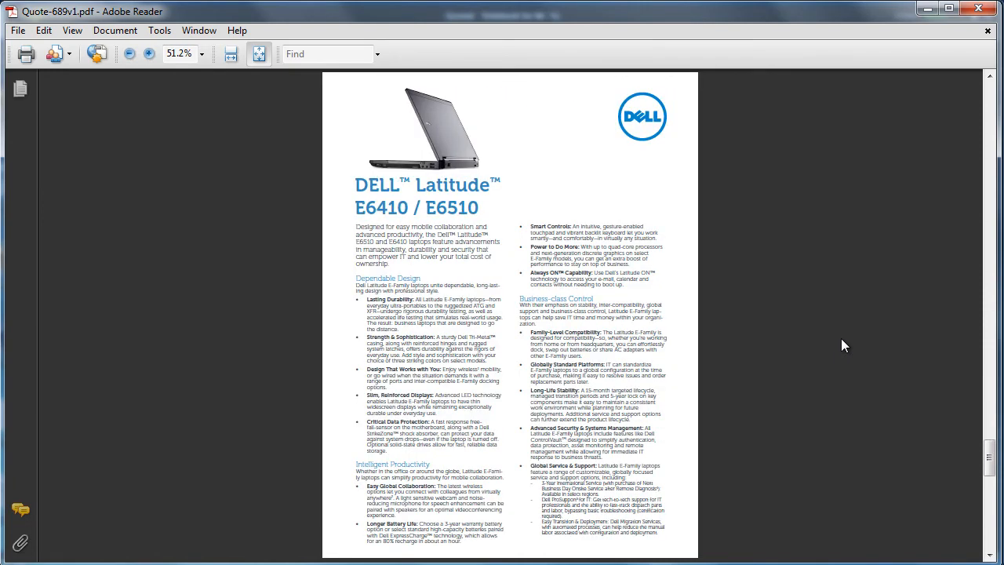
scroll(843, 345, down, 3)
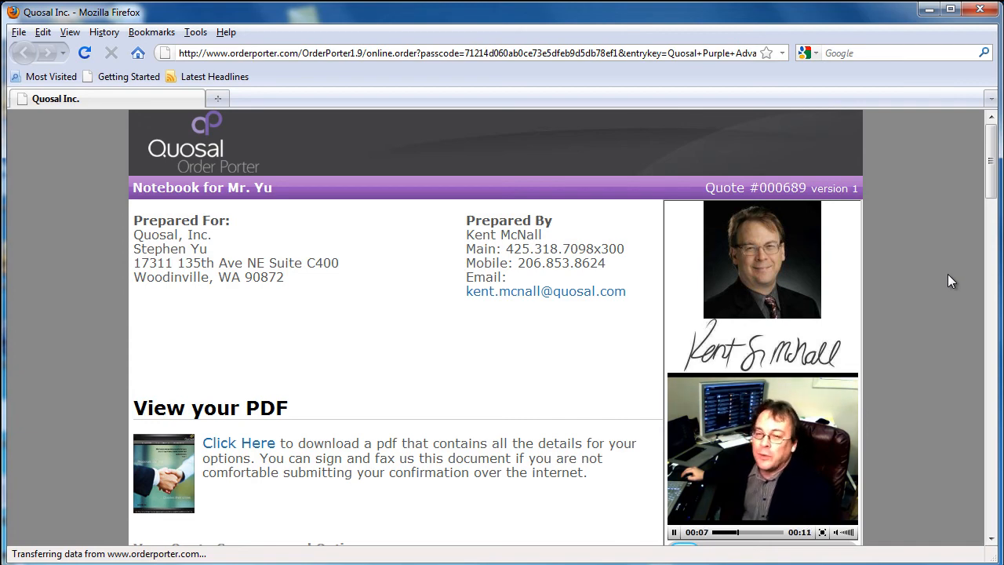
On the quote's Order Porter page in Firefox, choose the HP Elitebook i7 option in the quote summary.
scroll(947, 274, down, 2)
scroll(947, 281, down, 4)
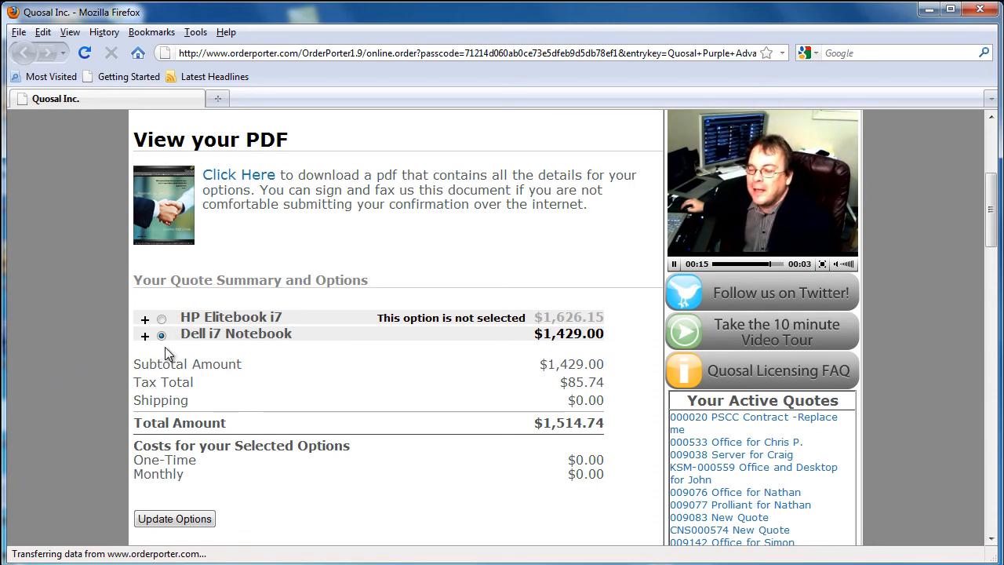
click(162, 319)
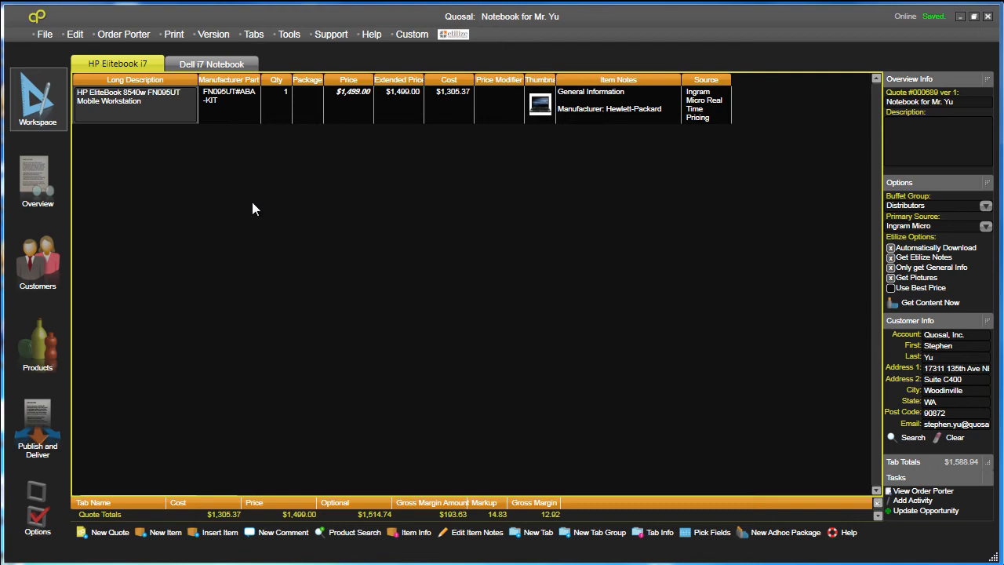
Search Etilize for the HP notebook's copied part number FN095UT#ABA-KIT and clear the saved comparison items.
click(232, 106)
click(233, 104)
key(ctrl+c)
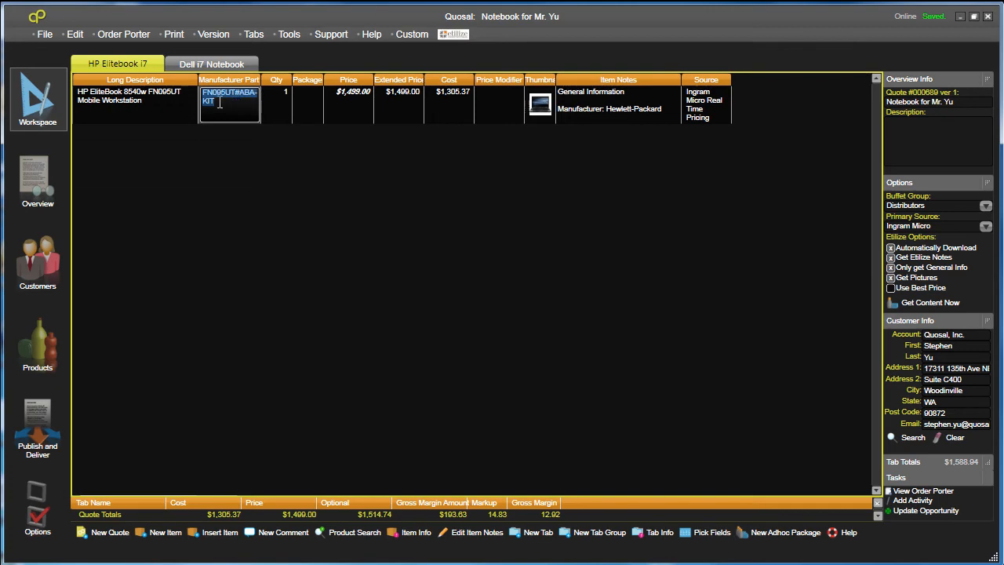
click(453, 35)
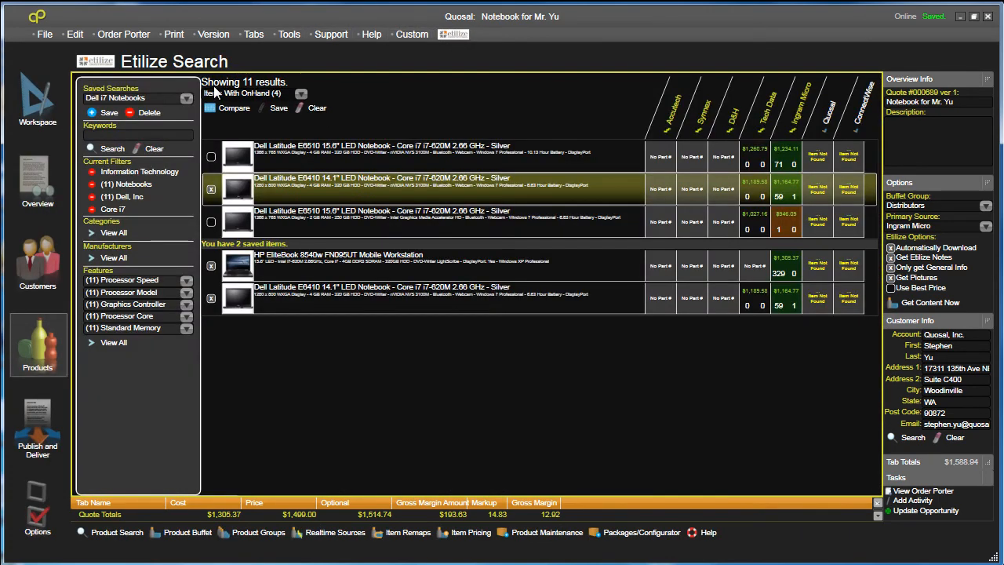
click(153, 148)
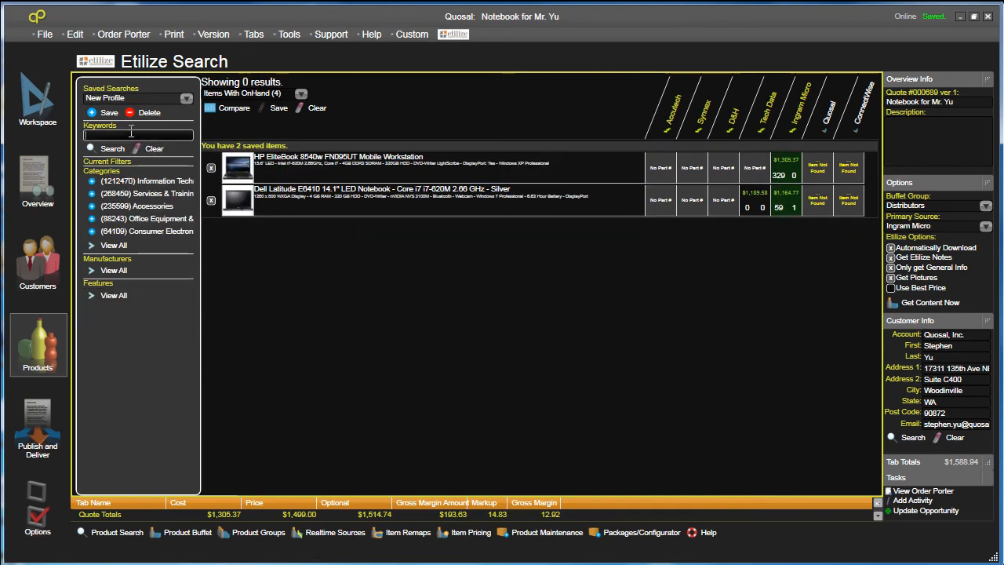
key(ctrl+v)
key(Return)
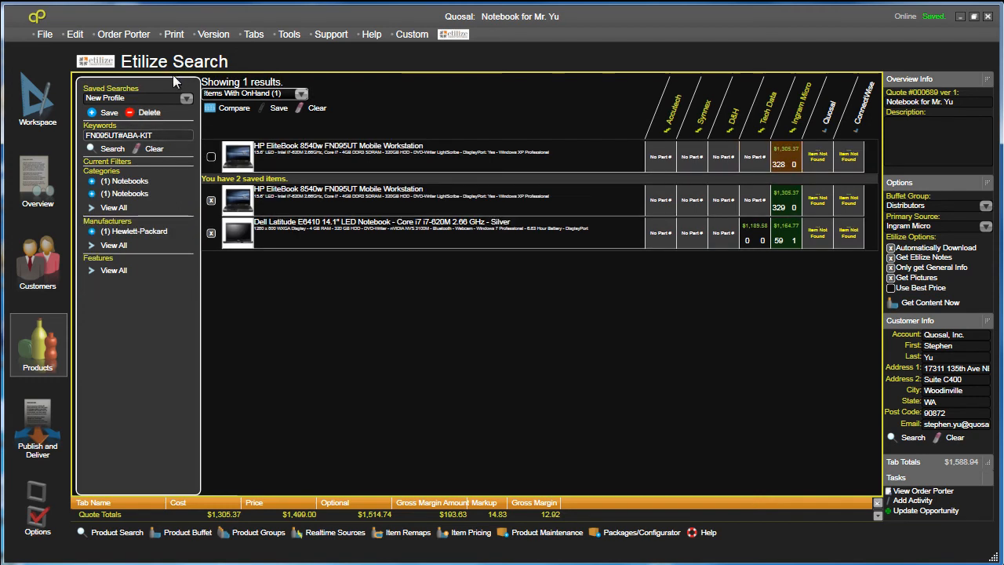
click(315, 109)
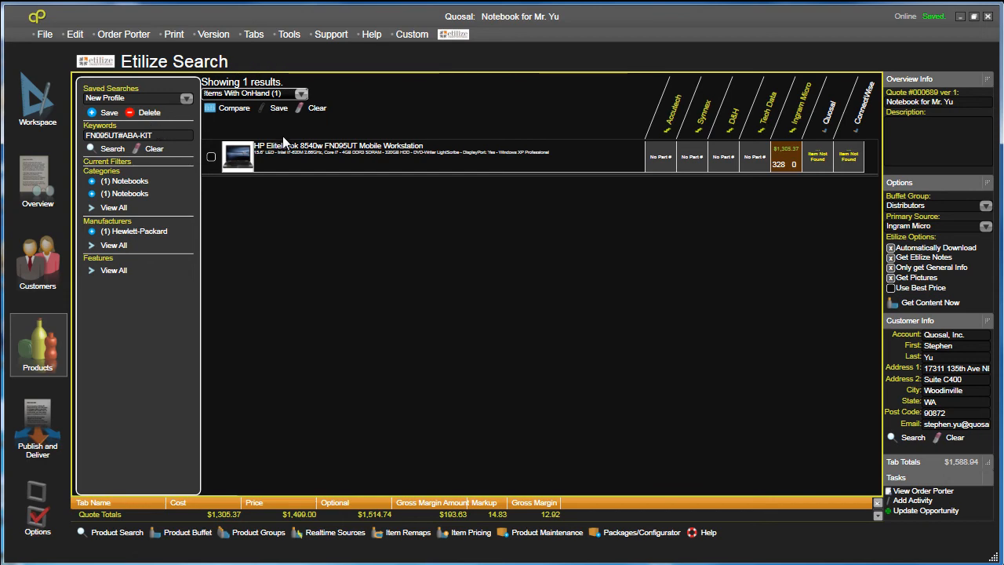
Open the HP EliteBook 8540w's product details and add the HP Care Pack Accidental Damage Protection accessory to the quote.
click(305, 153)
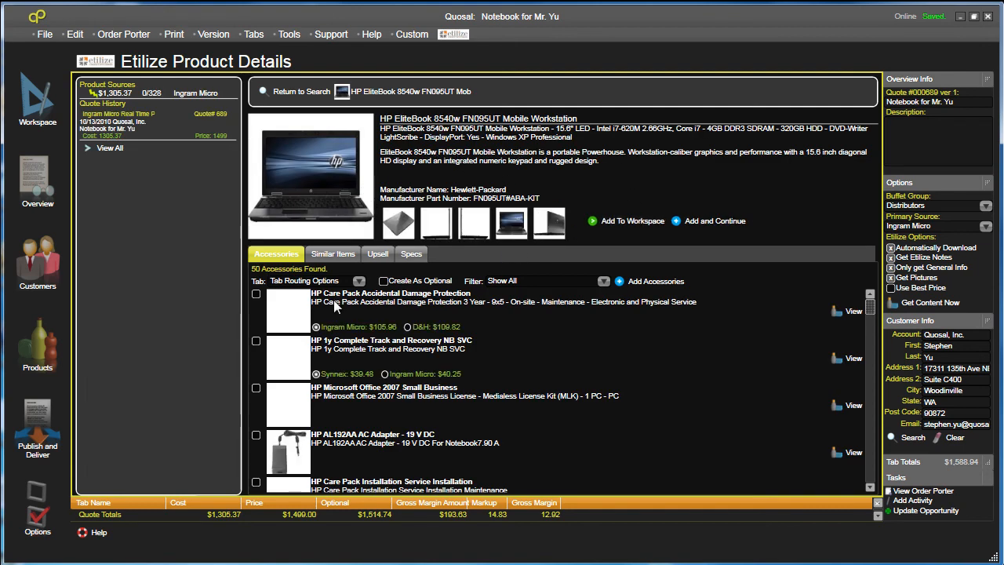
click(255, 294)
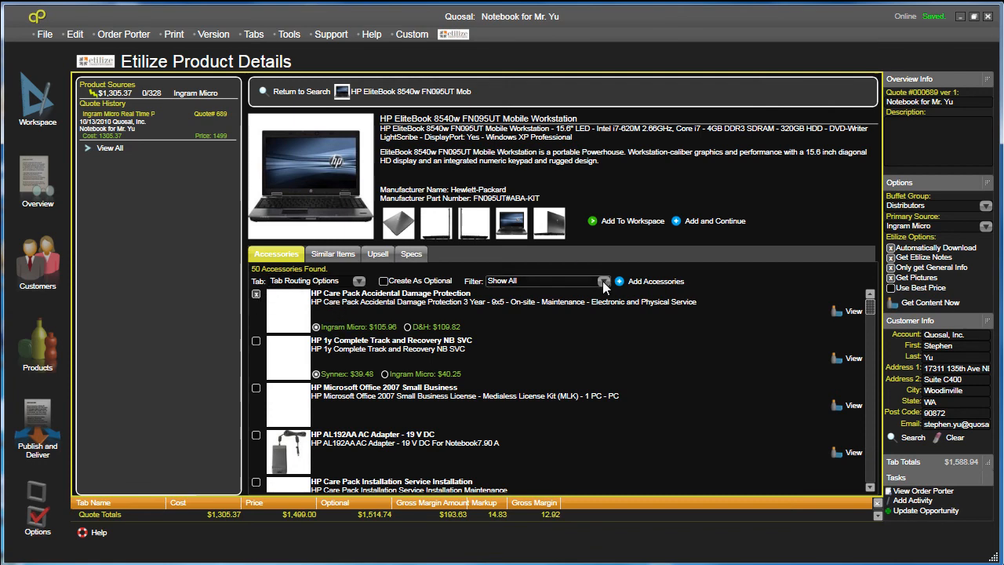
click(602, 280)
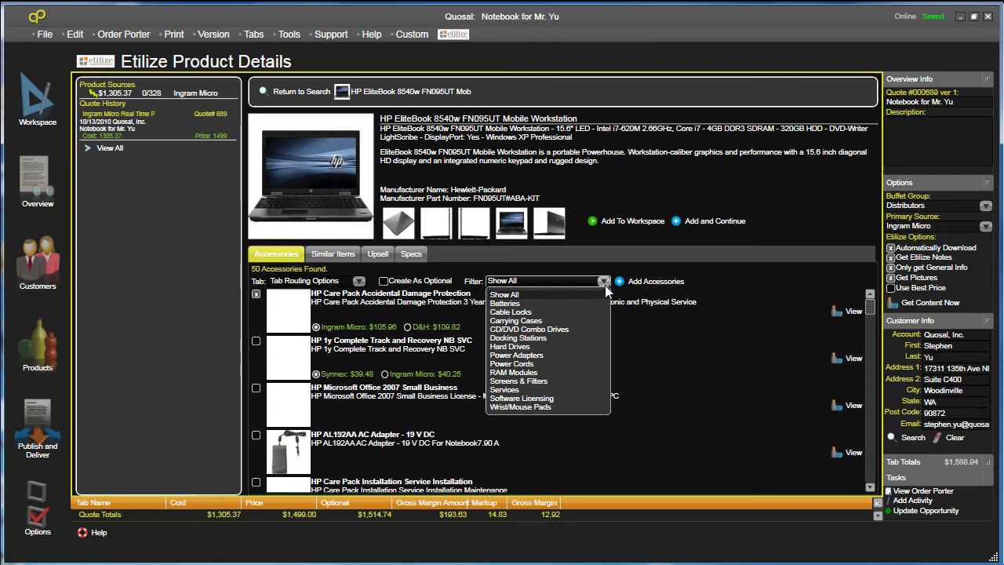
click(686, 346)
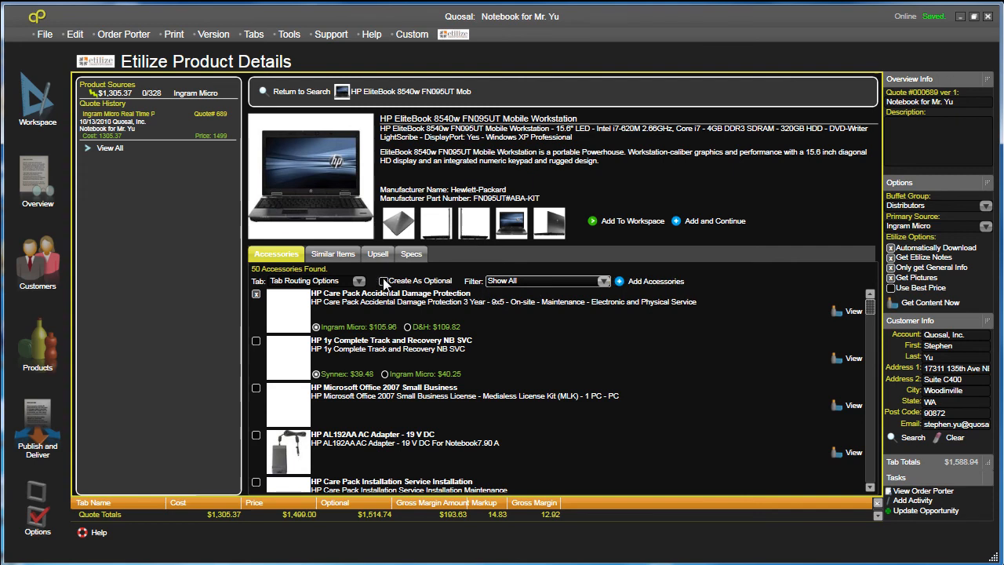
click(359, 281)
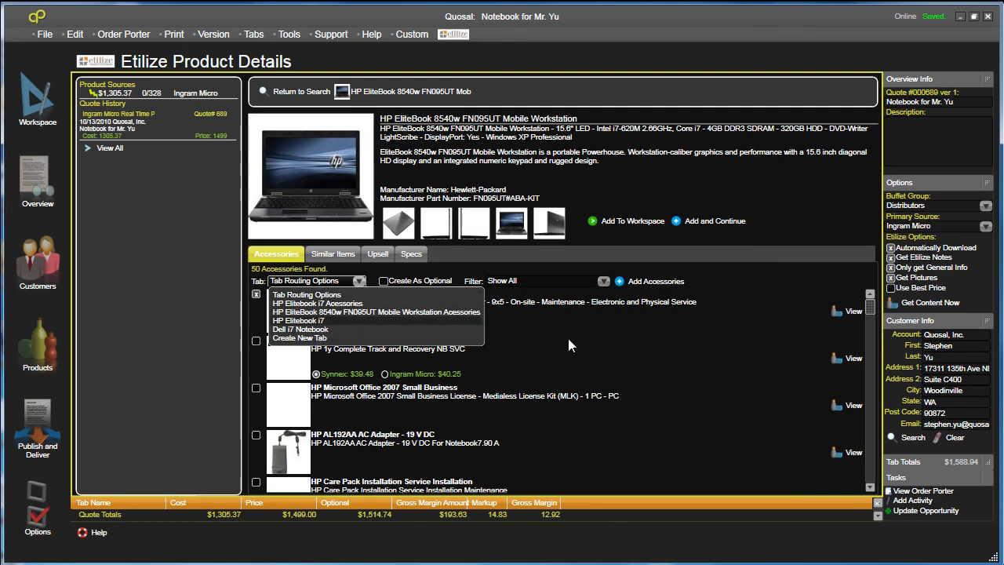
click(613, 343)
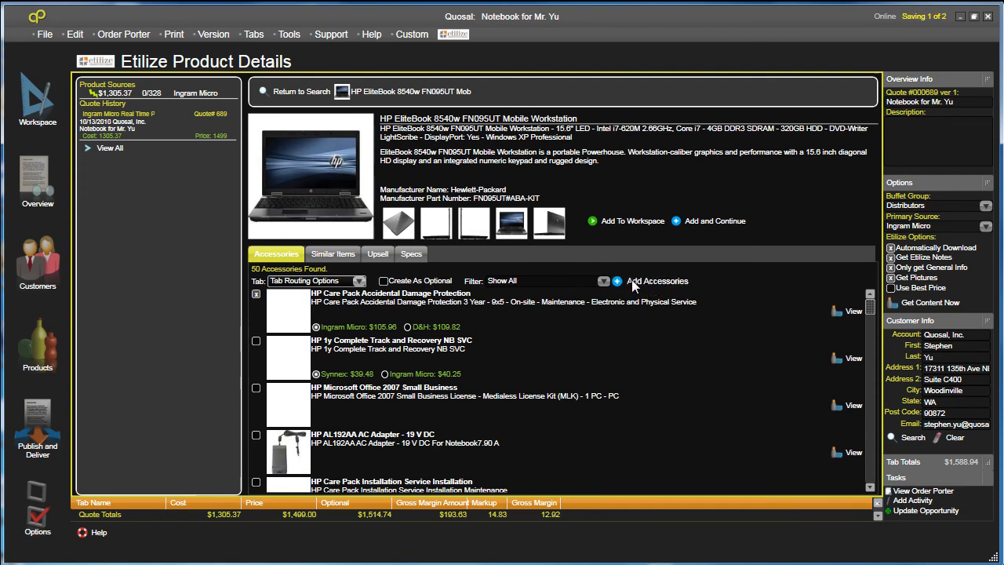
click(638, 281)
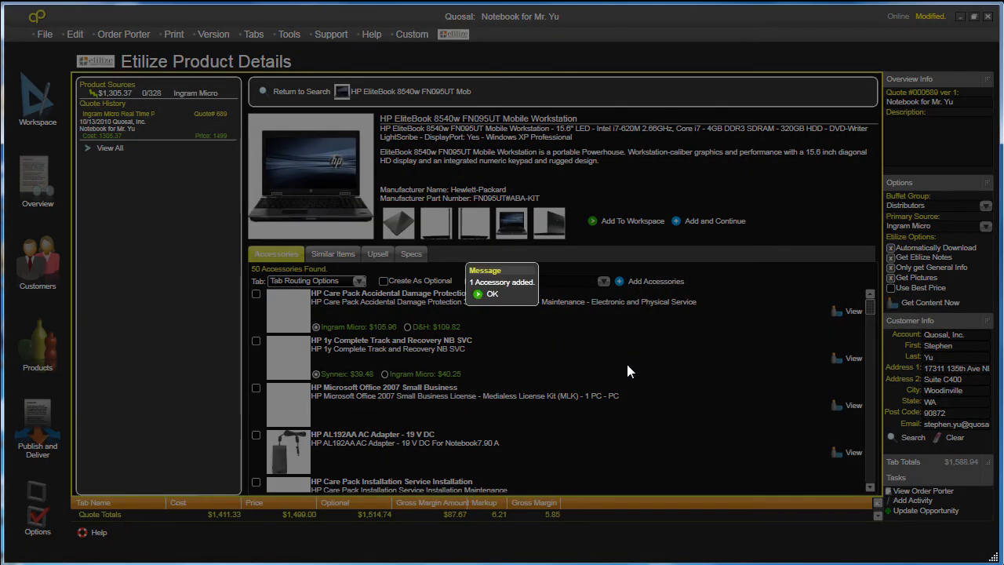
click(480, 294)
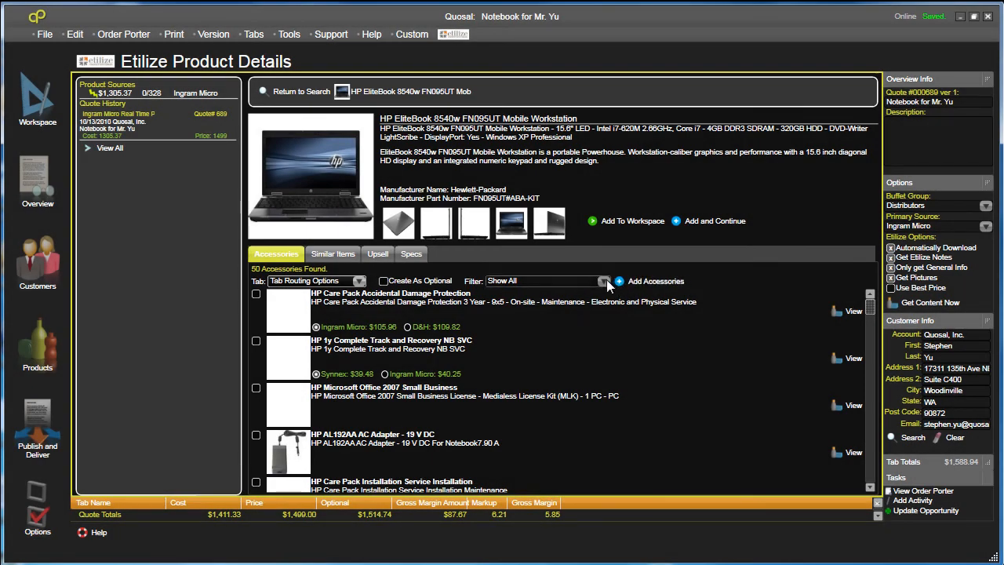
Filter the accessories to Batteries and select the 10Hour HP Lithium Ion Notebook Battery.
click(584, 282)
click(524, 301)
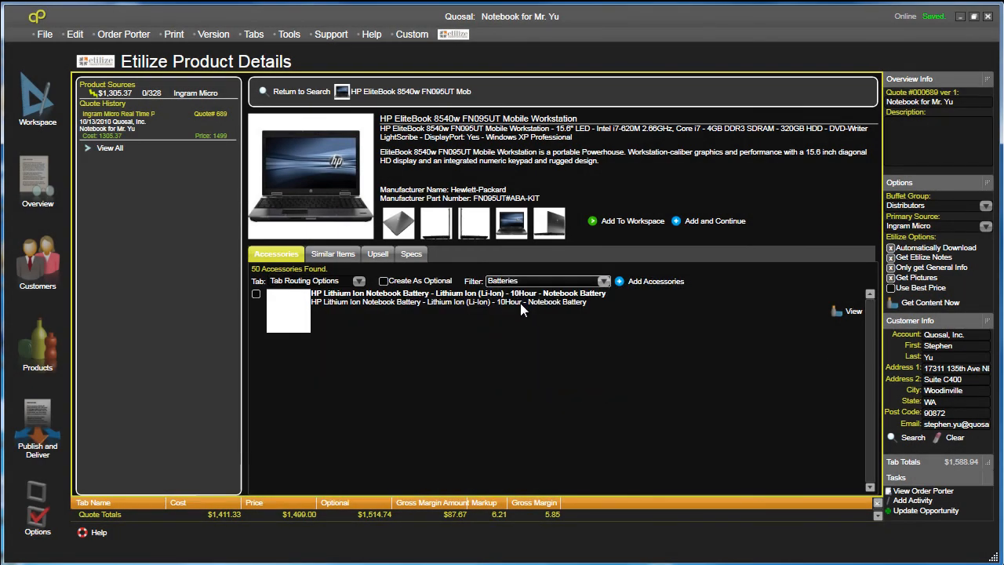
click(257, 292)
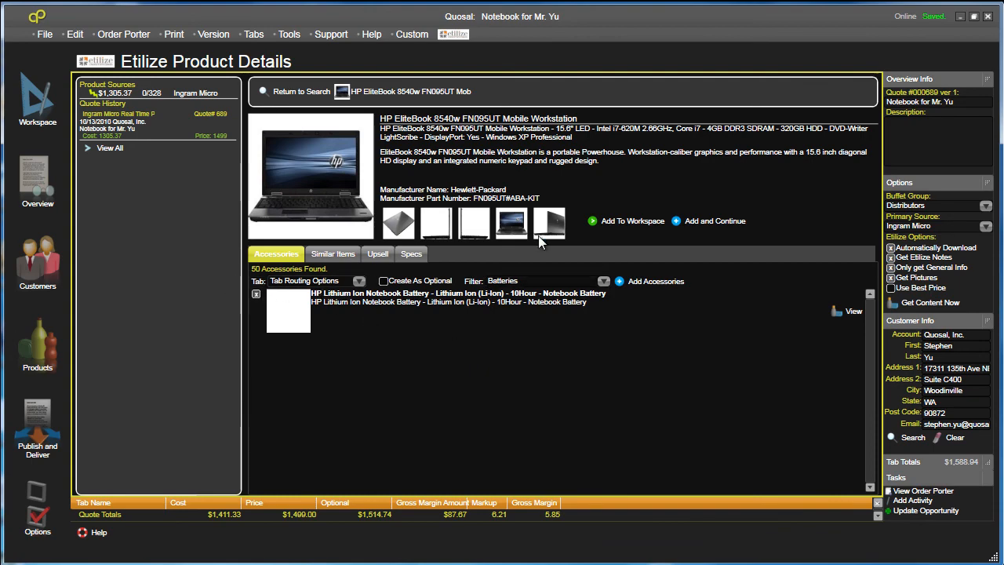